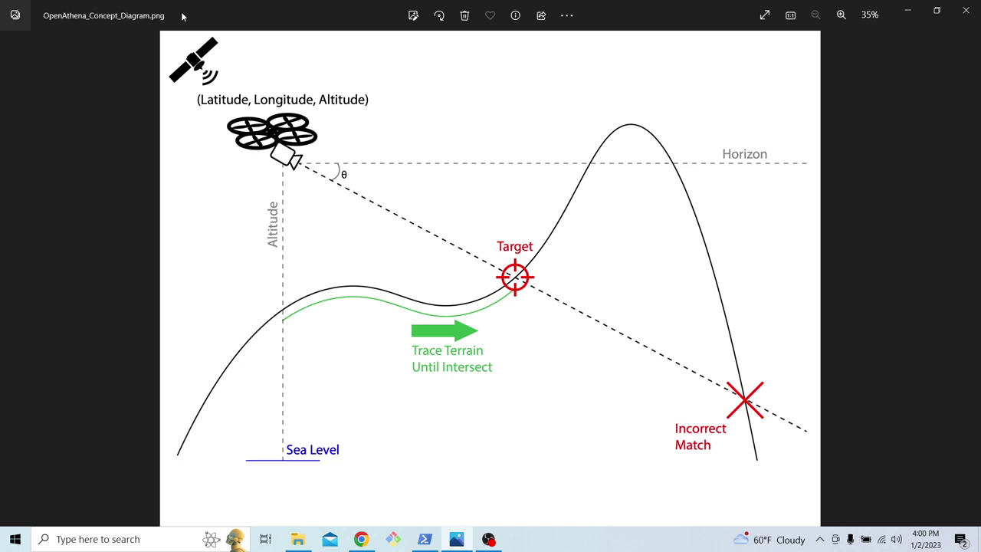
Advance from the concept diagram to Render_Rome-30m-DEM.png in Photos
key("Right")
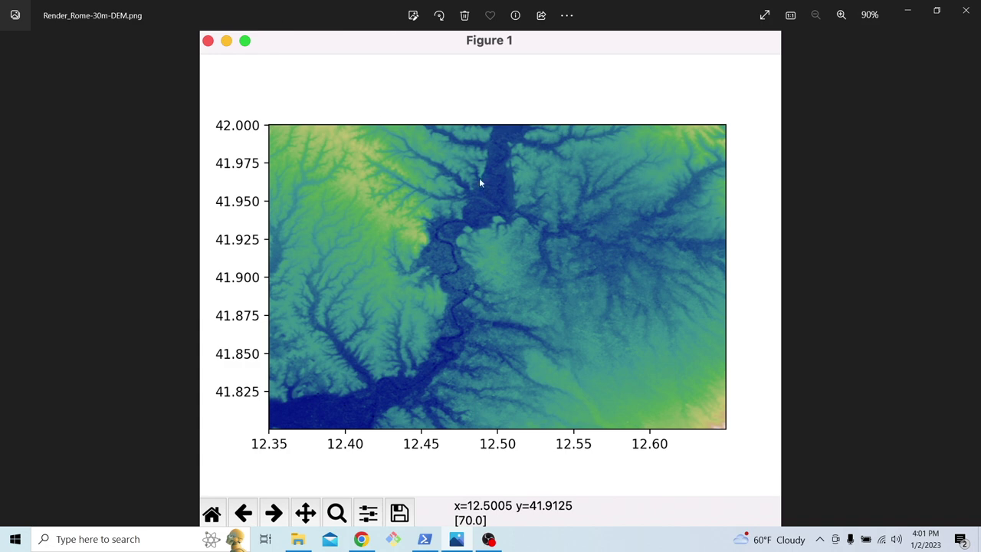
Advance to pretty_good_skydio.jpg, the computed target coordinates screenshot
key("Right")
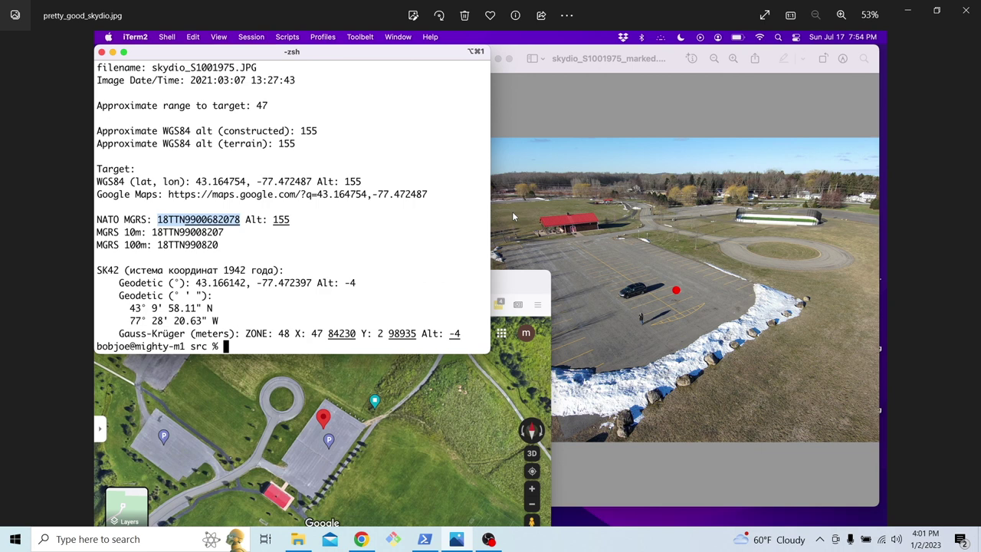
key("Right")
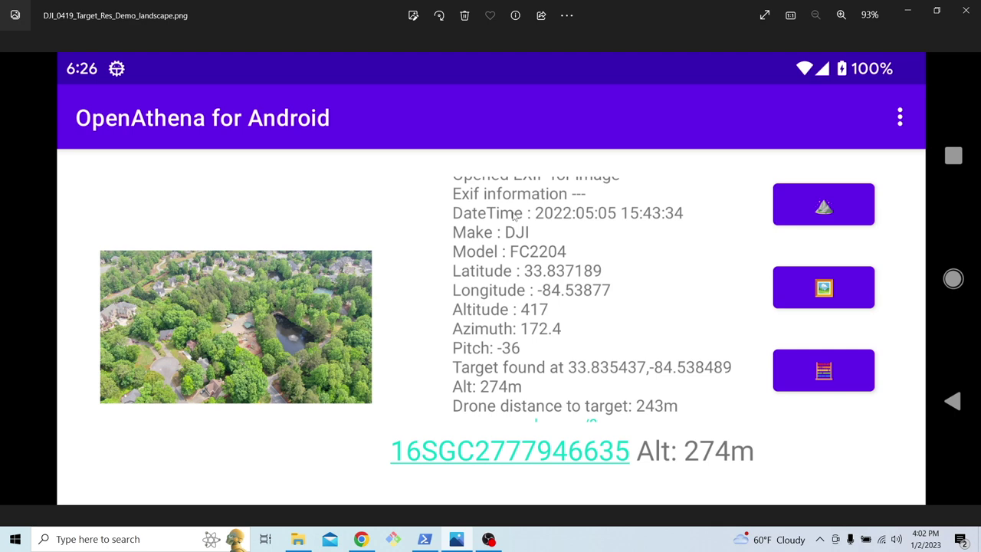
Bring the Chrome window with Google to the front
left_click(361, 537)
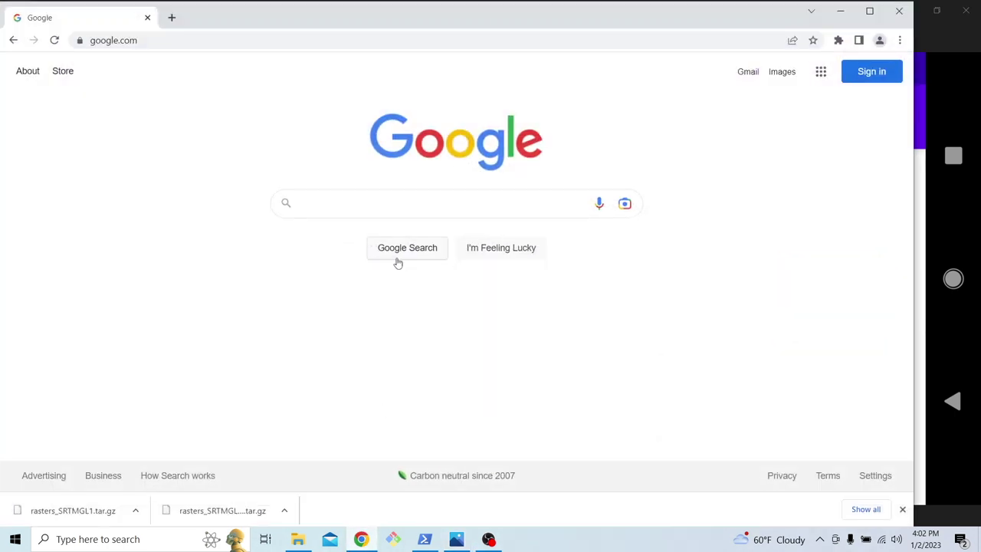
Search Google for 'opentopography srtm 30m' and open the SRTM GL1 Global 30m dataset page
left_click(388, 203)
type("op")
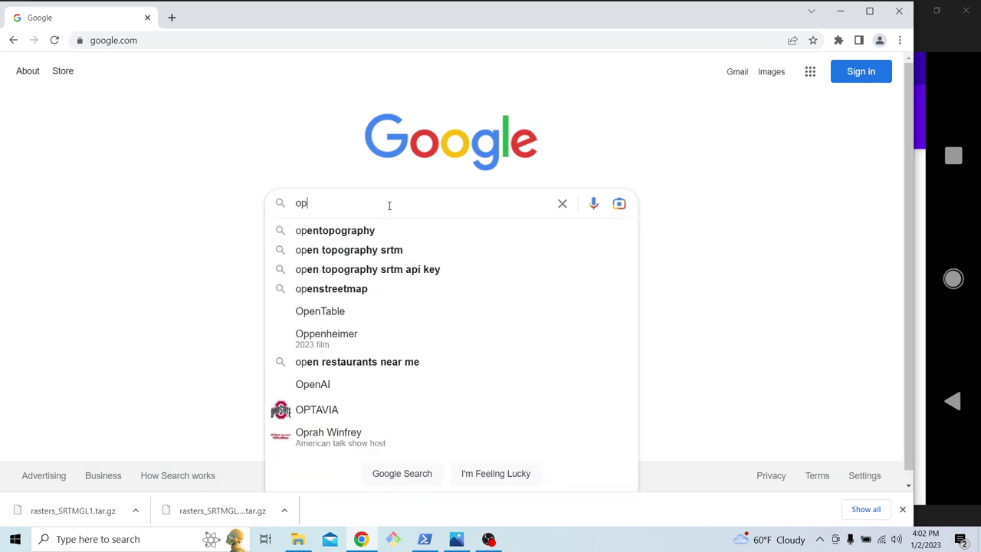
type("entopog")
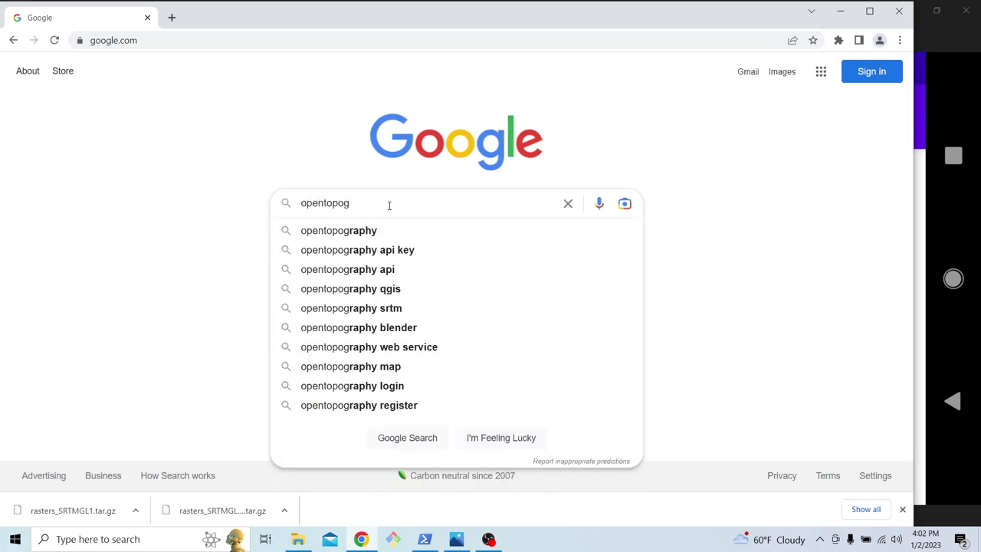
type("raphy srt")
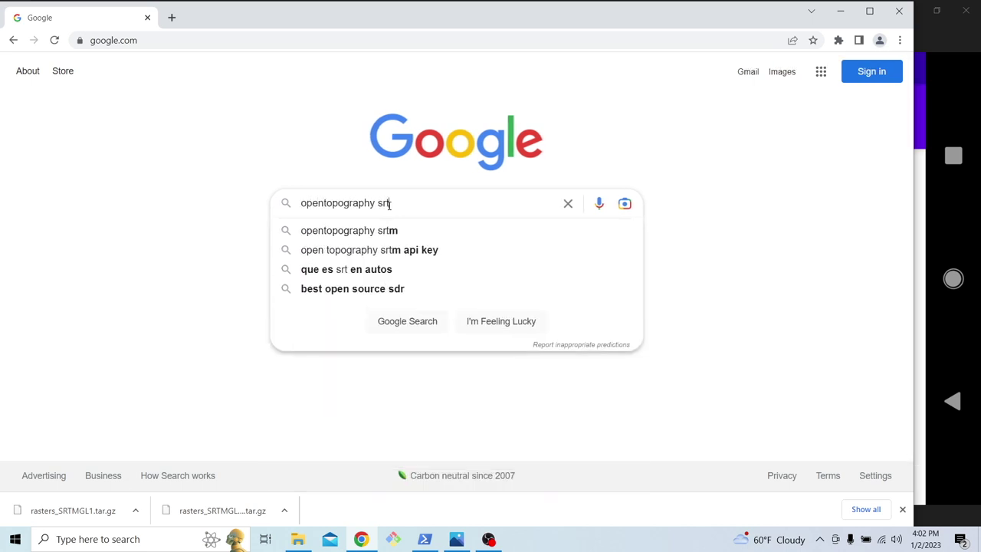
type("m 30m")
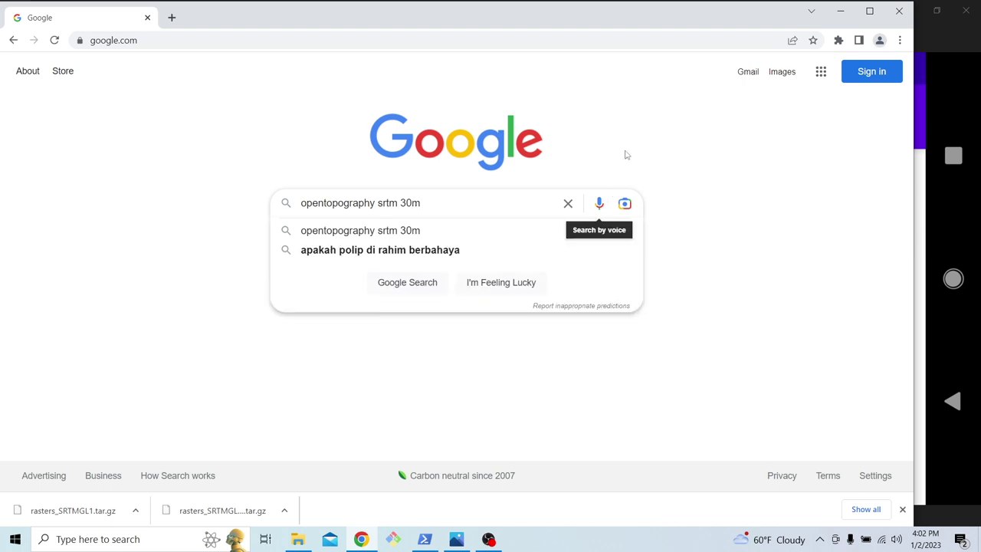
key("Return")
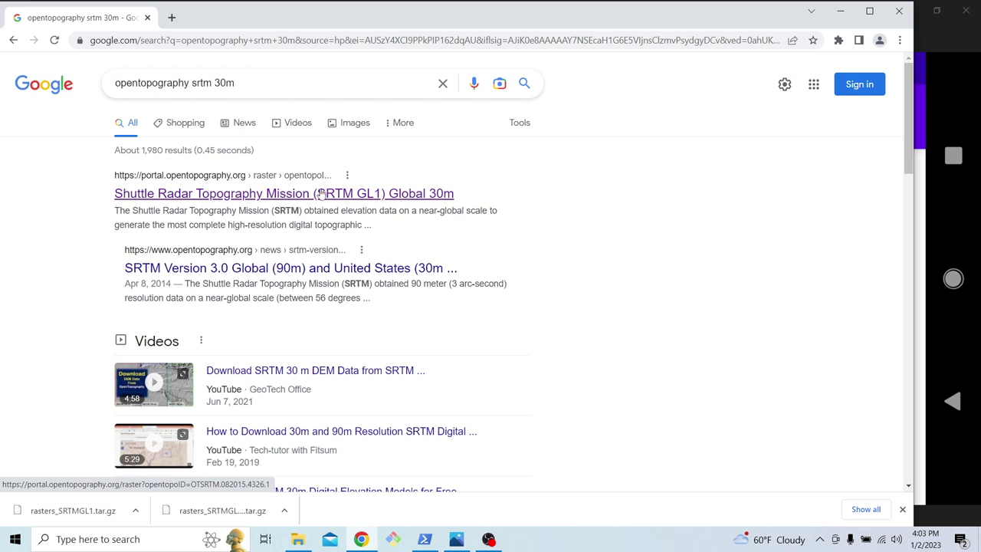
left_click(322, 193)
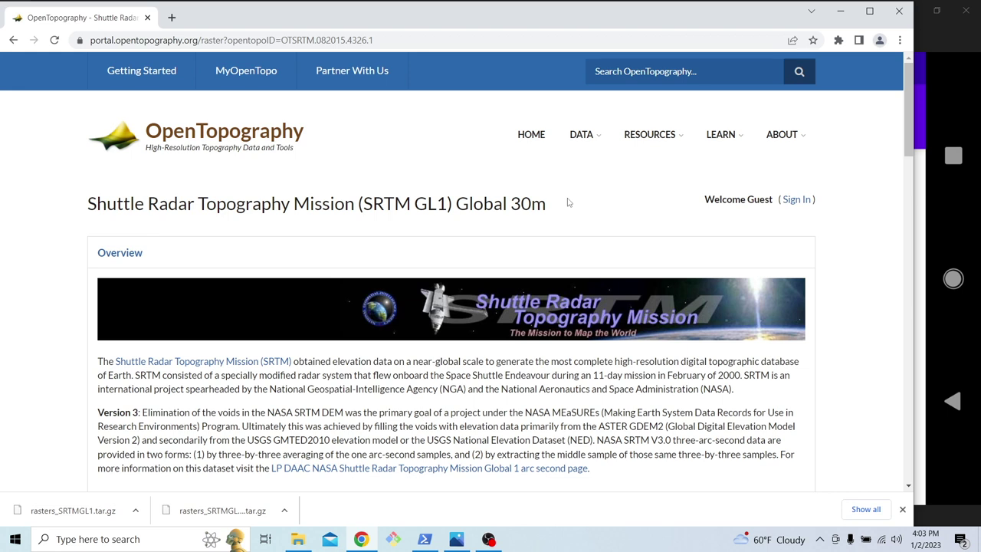
triple_click(504, 207)
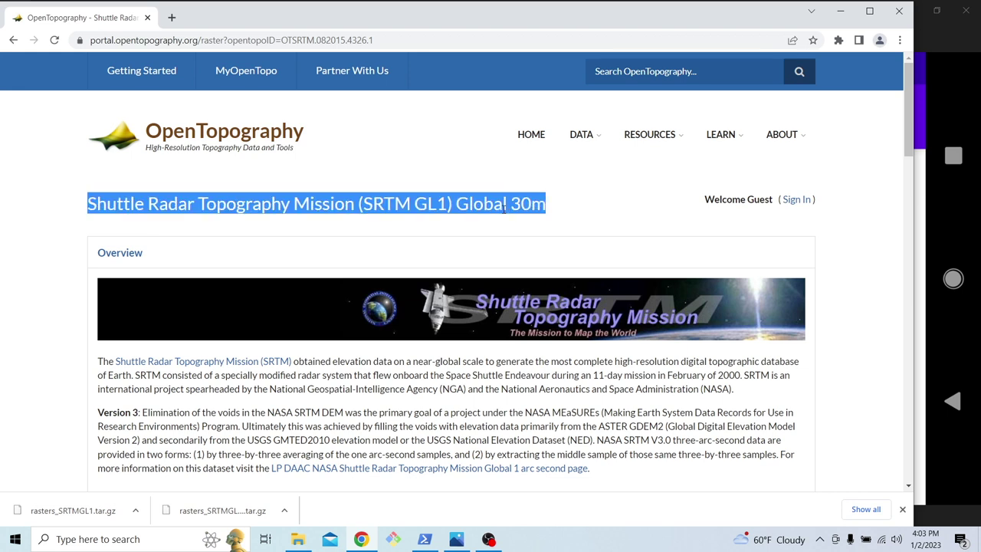
left_click(552, 211)
Use Select a Region to draw a box from Acworth to Atlanta, covering Marietta and Smyrna
scroll(536, 344, "down", 3)
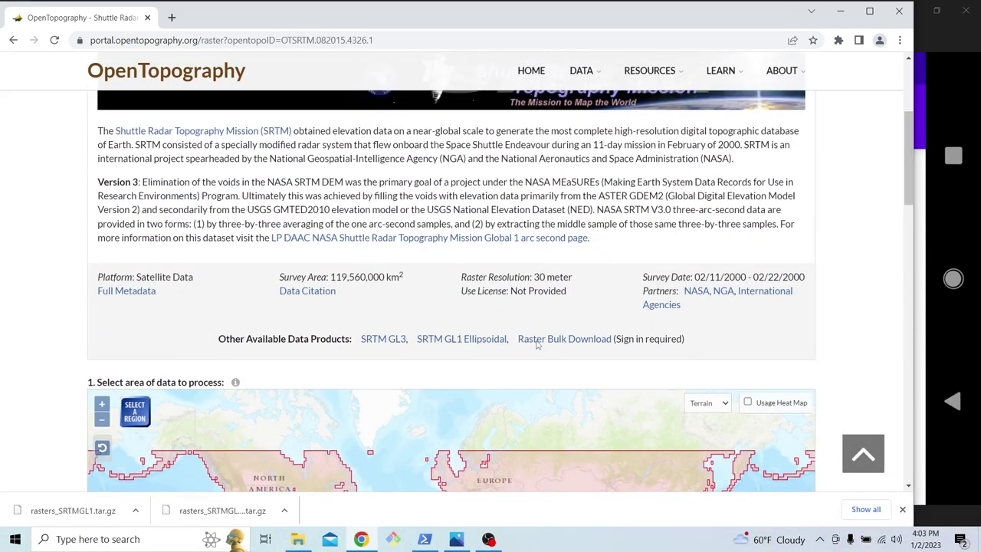
scroll(537, 344, "down", 2)
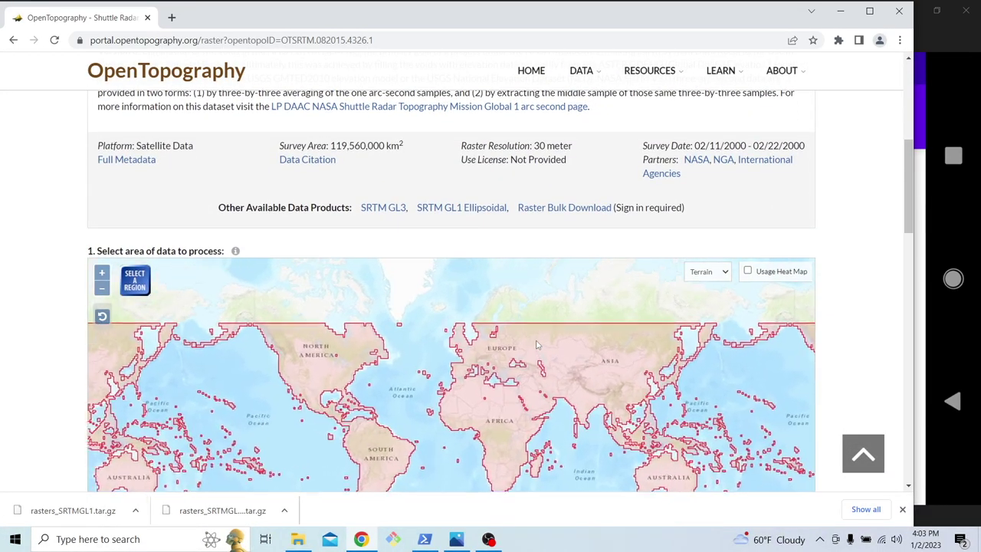
scroll(81, 260, "down", 1)
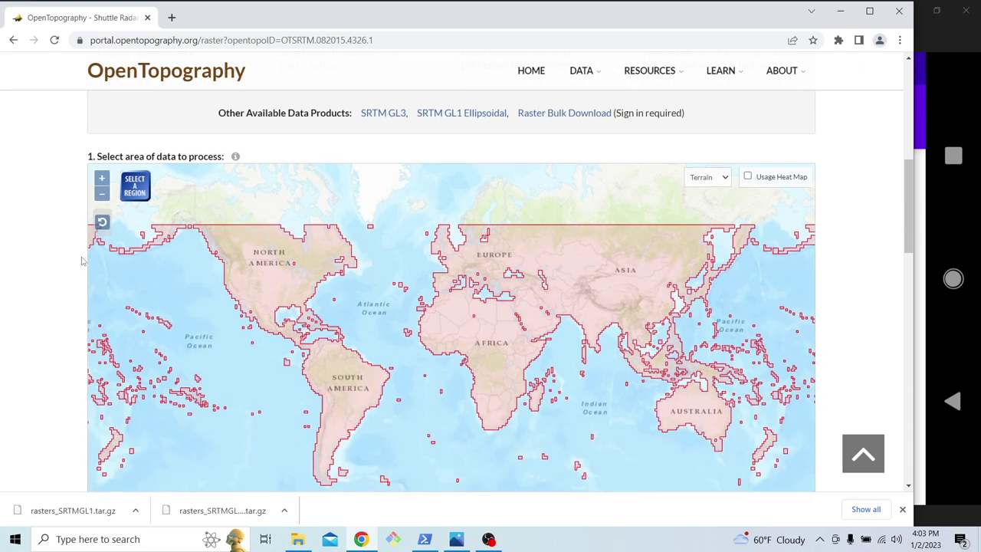
scroll(81, 260, "down", 1)
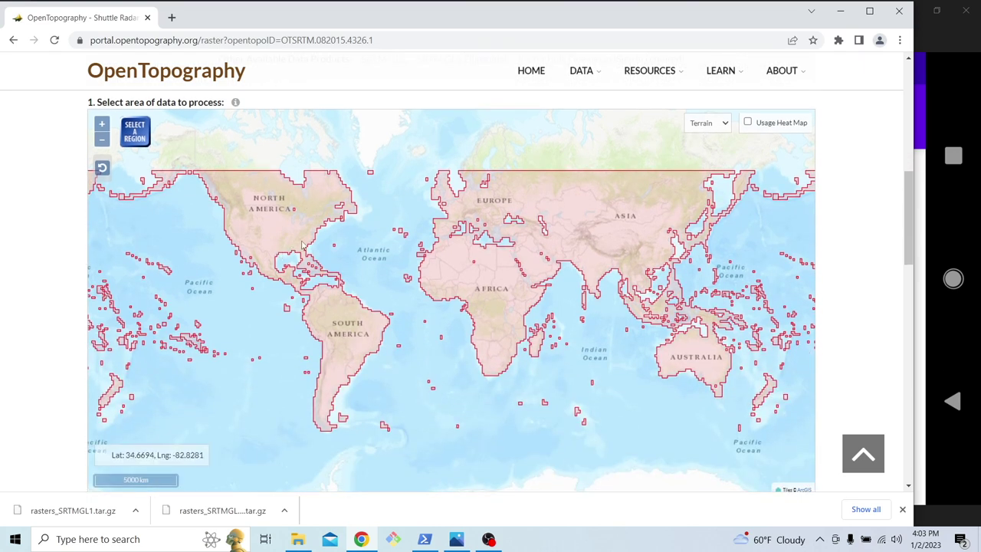
scroll(303, 245, "up", 1)
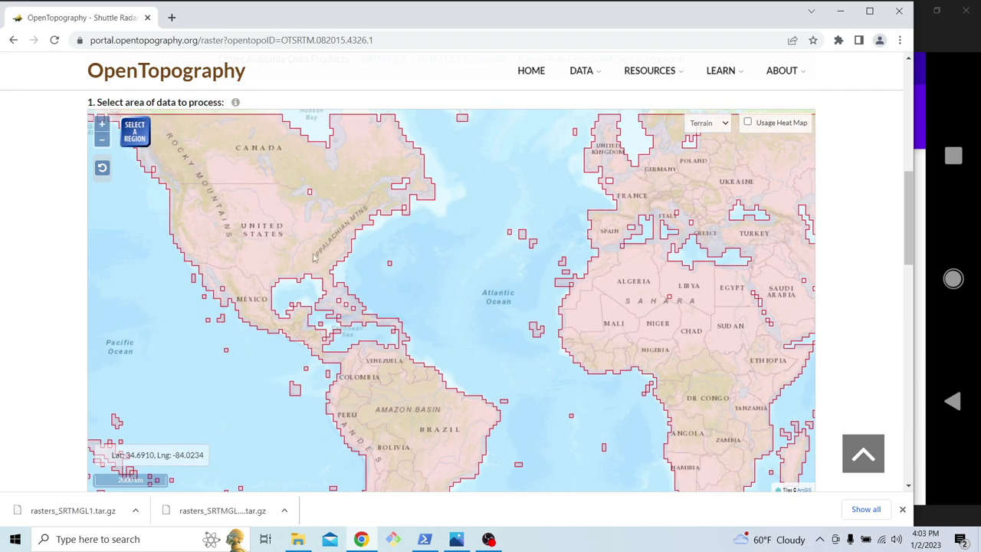
scroll(314, 257, "up", 1)
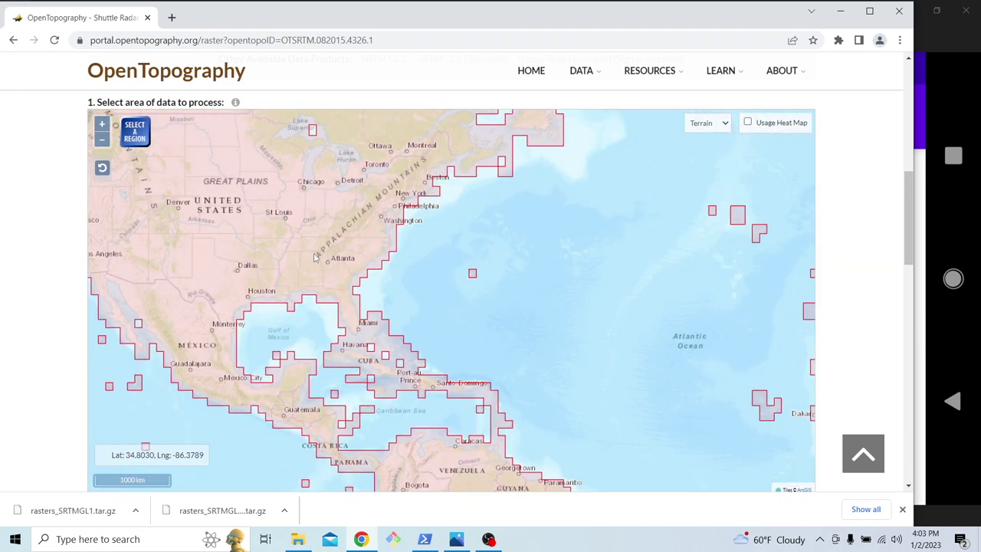
scroll(314, 257, "up", 1)
scroll(311, 259, "up", 1)
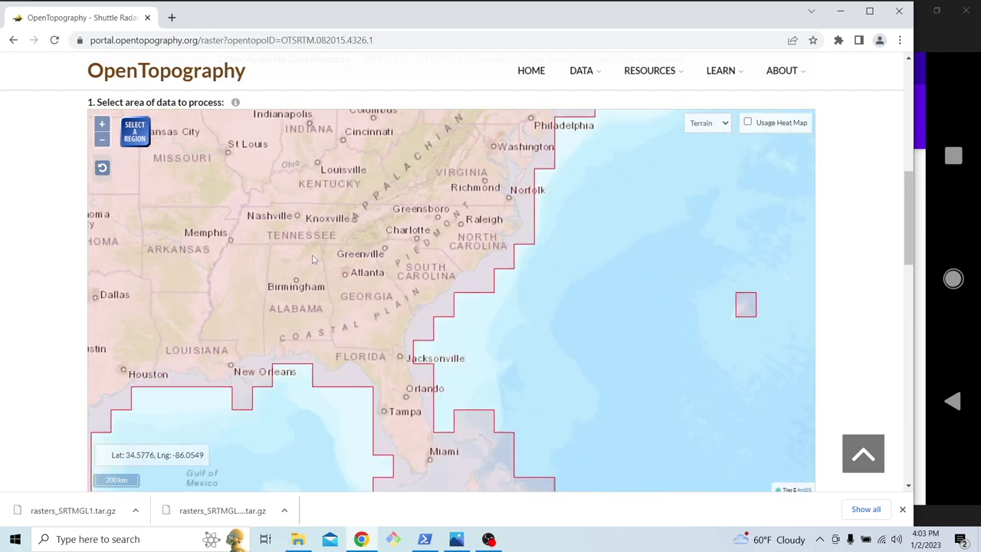
scroll(335, 274, "up", 1)
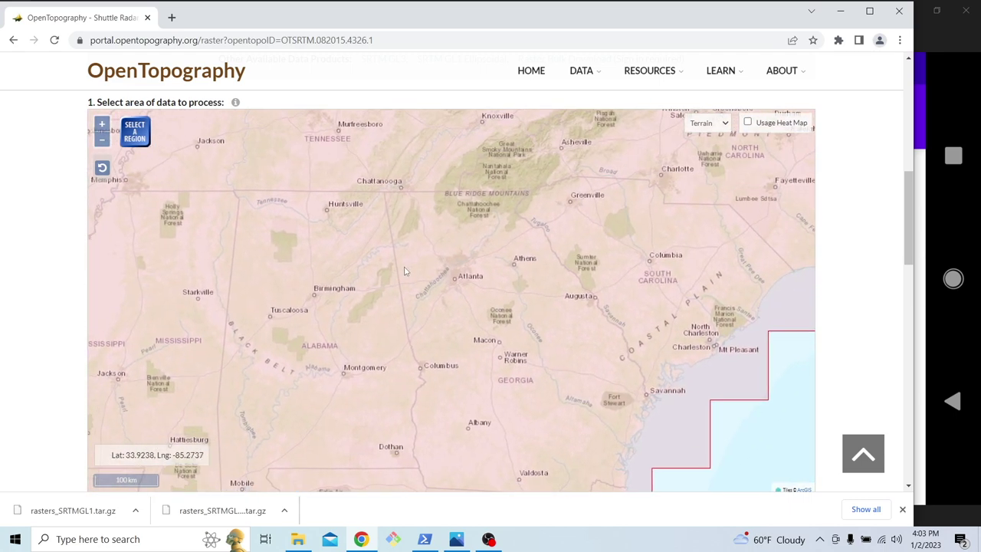
scroll(365, 251, "up", 1)
scroll(330, 299, "up", 1)
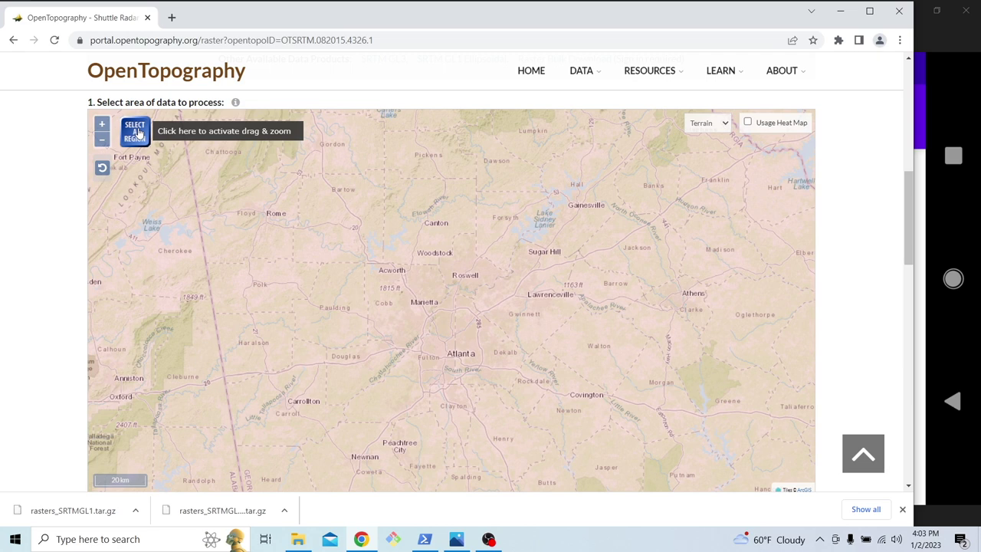
left_click(136, 132)
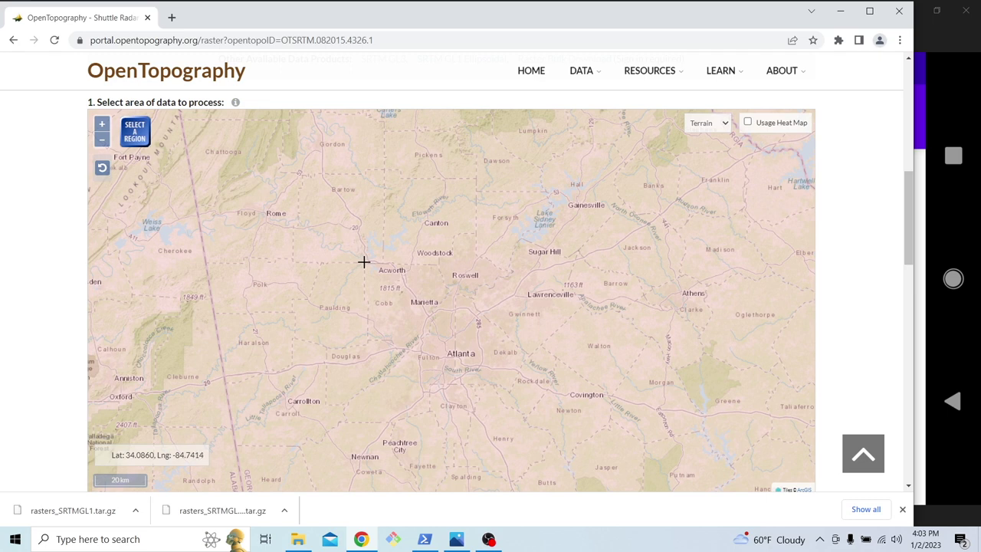
left_click_drag(364, 262, 449, 355)
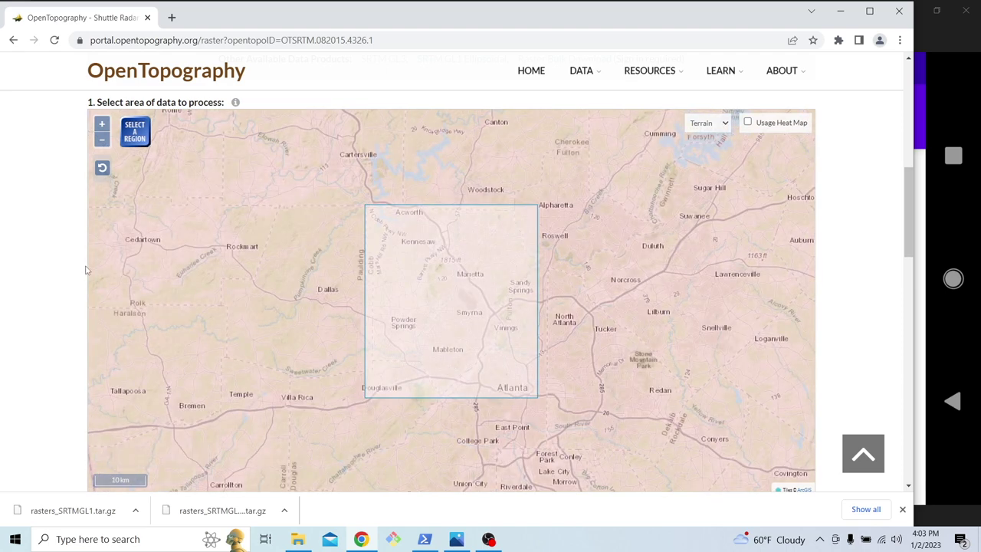
Fill in the job title, the description 'researcher' and the notification e-mail address
scroll(47, 292, "down", 1)
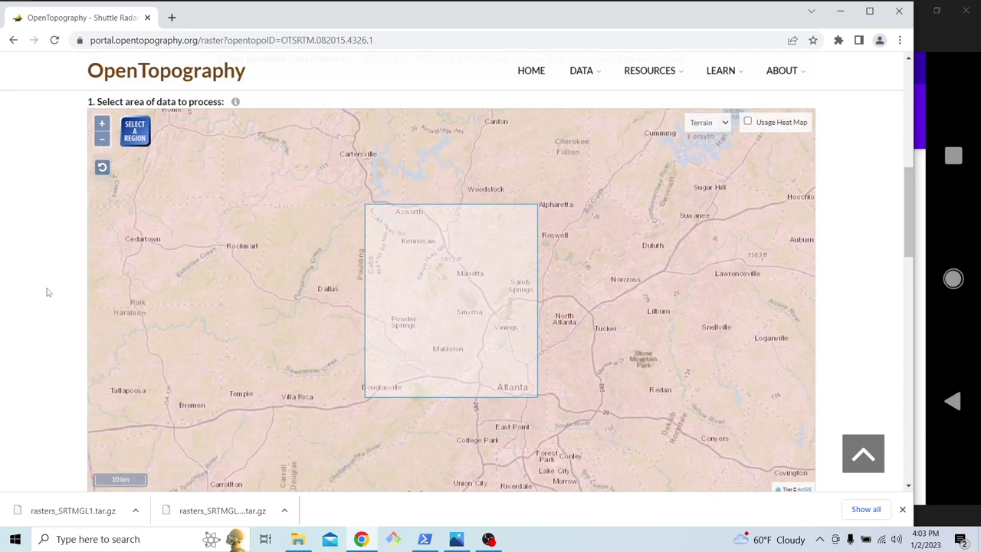
scroll(47, 292, "down", 6)
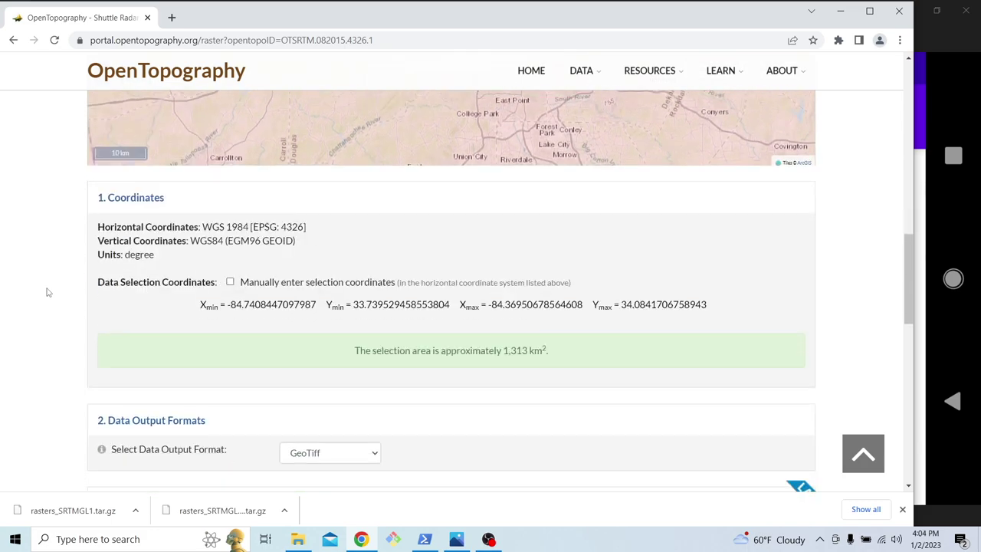
scroll(47, 292, "down", 4)
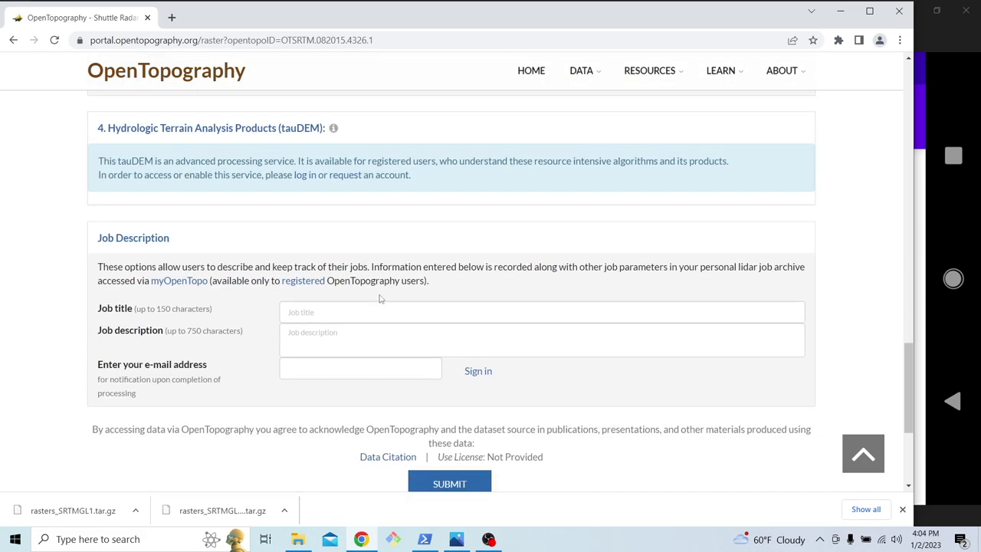
left_click(364, 310)
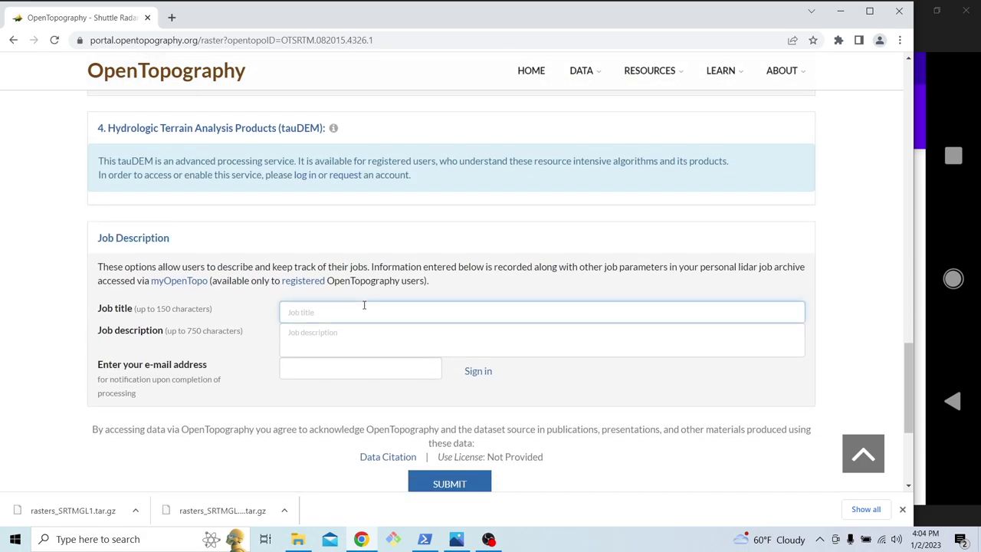
type("researcherrcher")
key("Tab")
type("resea")
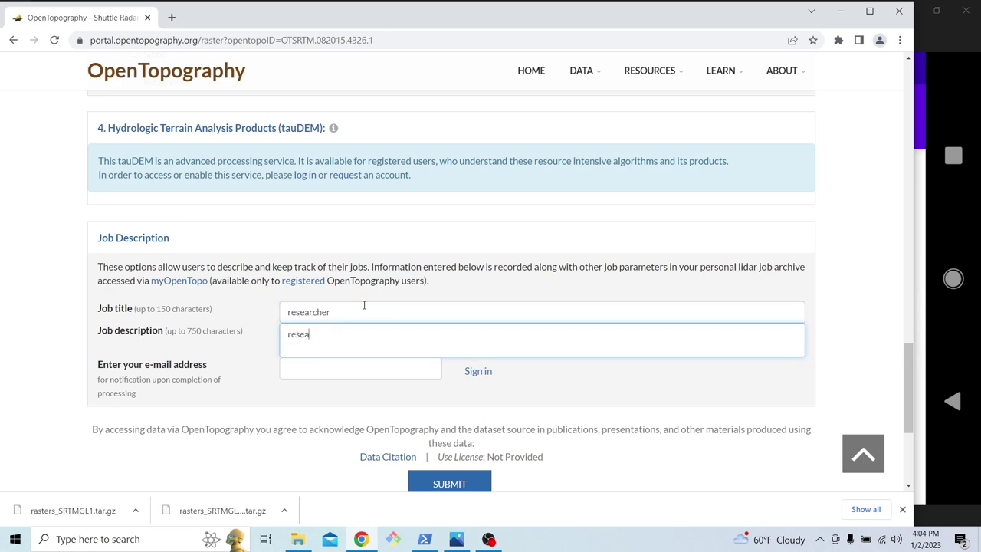
type("rcher")
key("Tab")
type("t3l3")
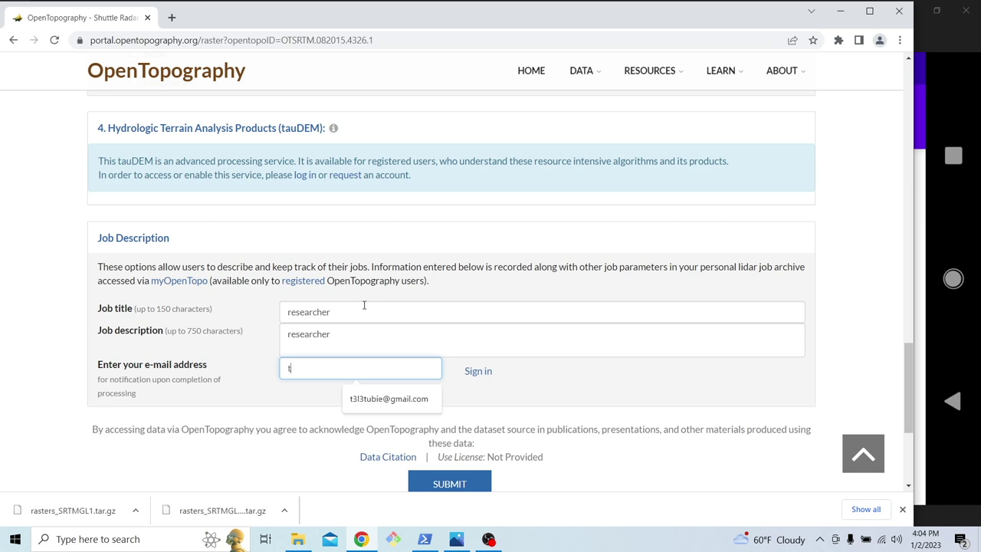
left_click(368, 402)
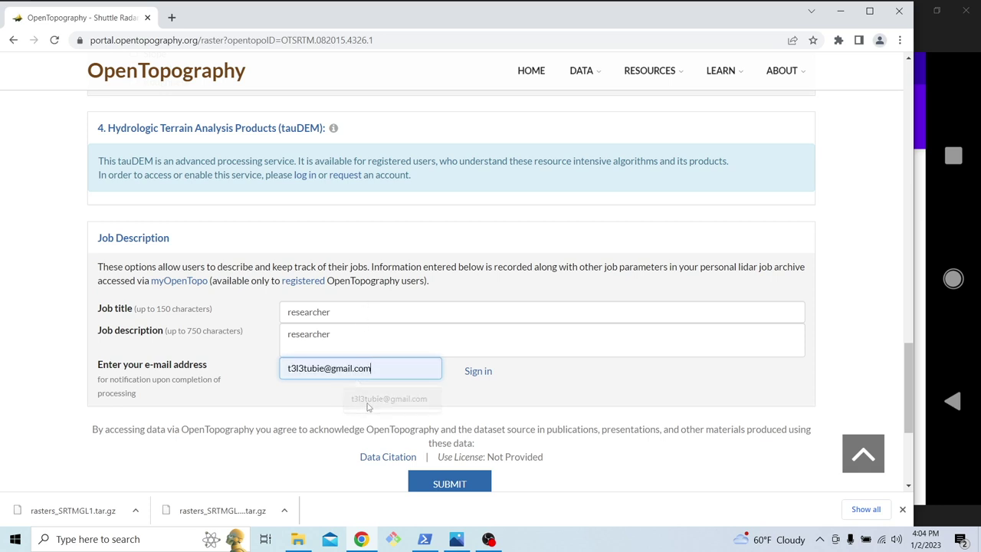
Submit the SRTM_GL1 raster processing job
scroll(258, 398, "down", 1)
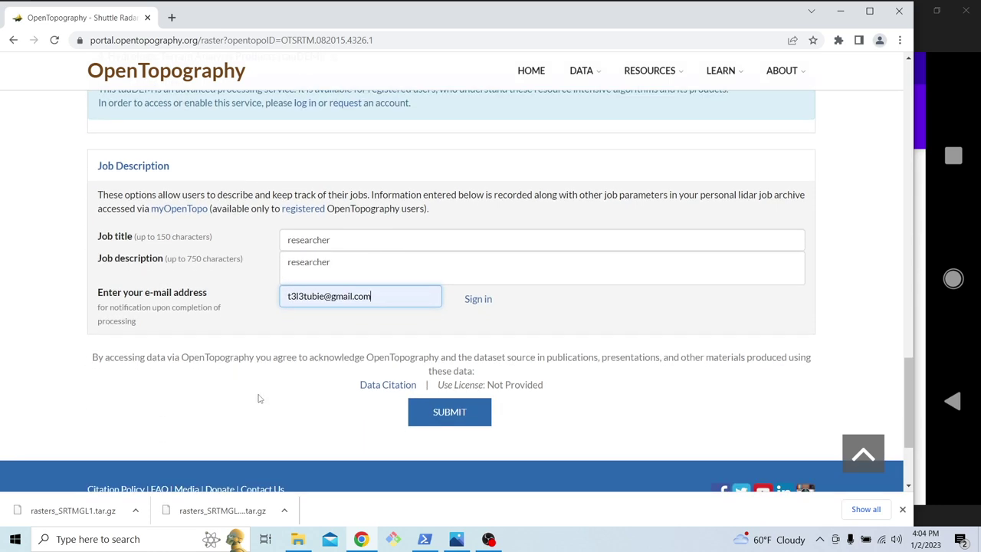
left_click(266, 398)
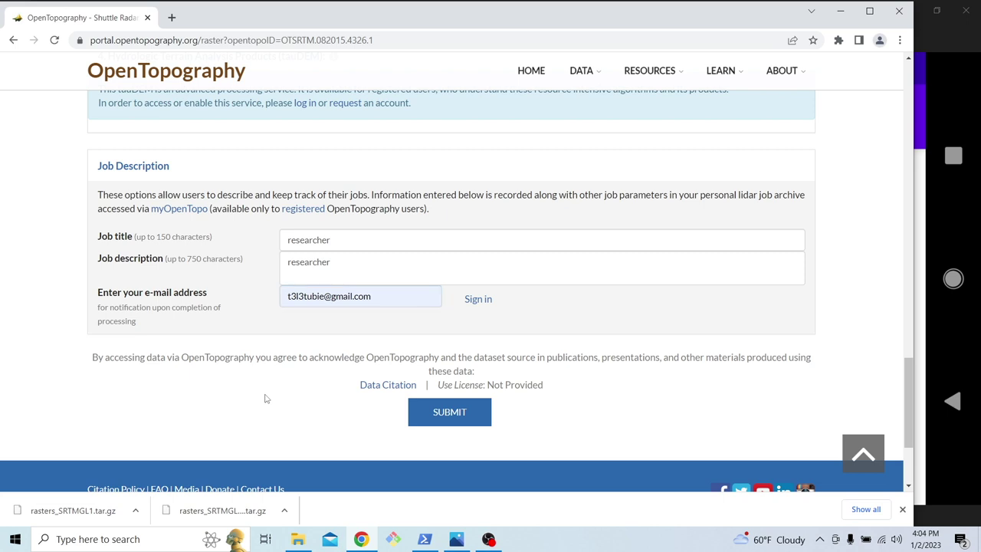
left_click(439, 411)
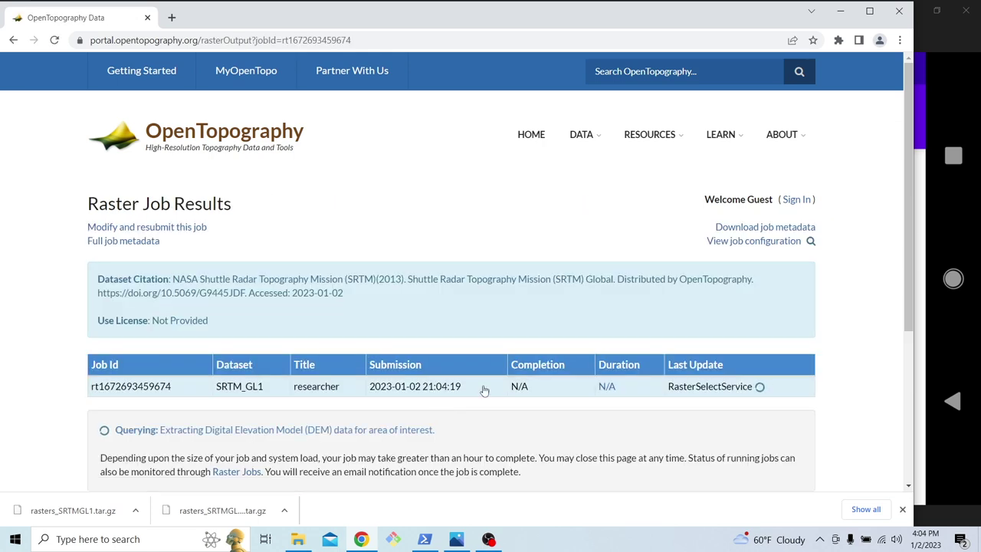
Once the job is done, download the 1.2 MB rasters_SRTMGL1.tar.gz results archive
scroll(812, 396, "down", 1)
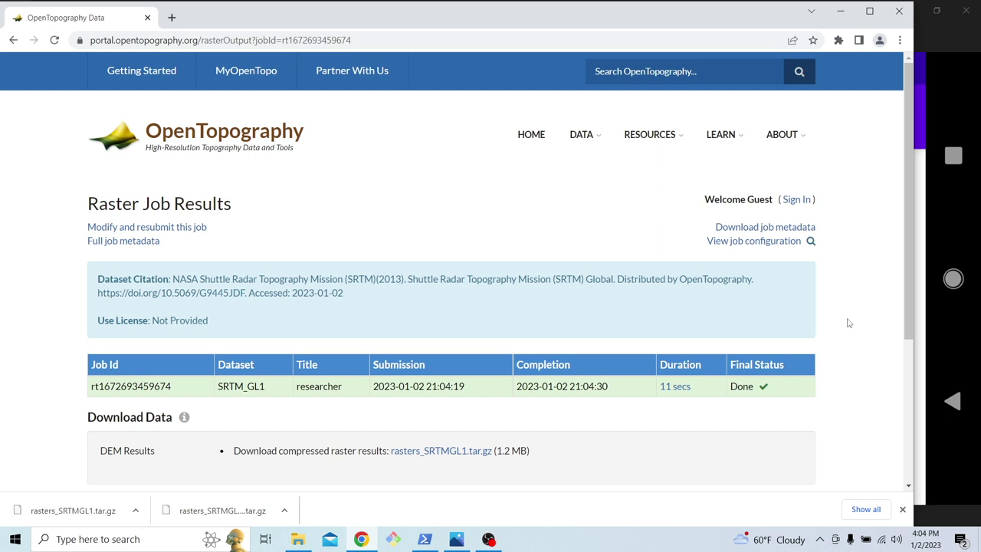
scroll(619, 431, "down", 1)
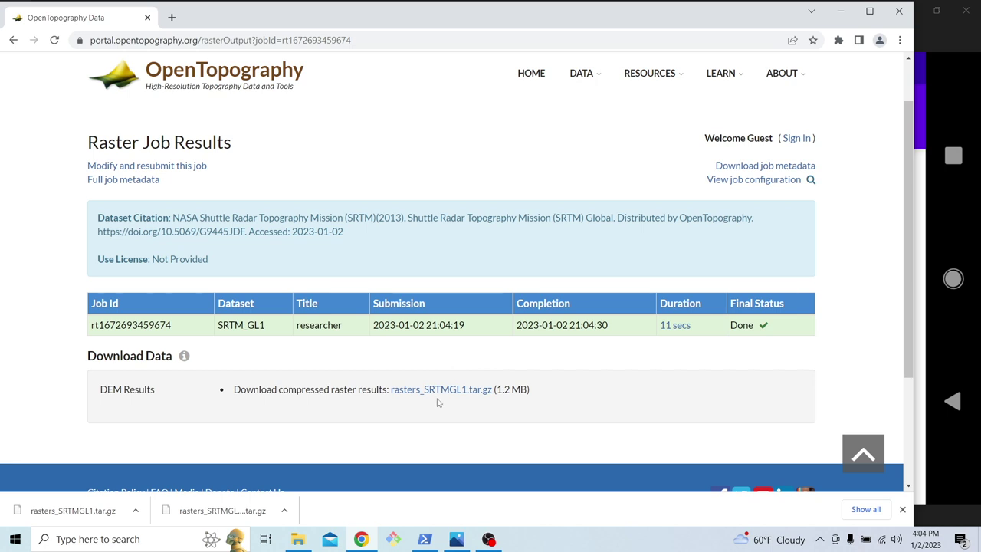
left_click(439, 395)
left_click(425, 538)
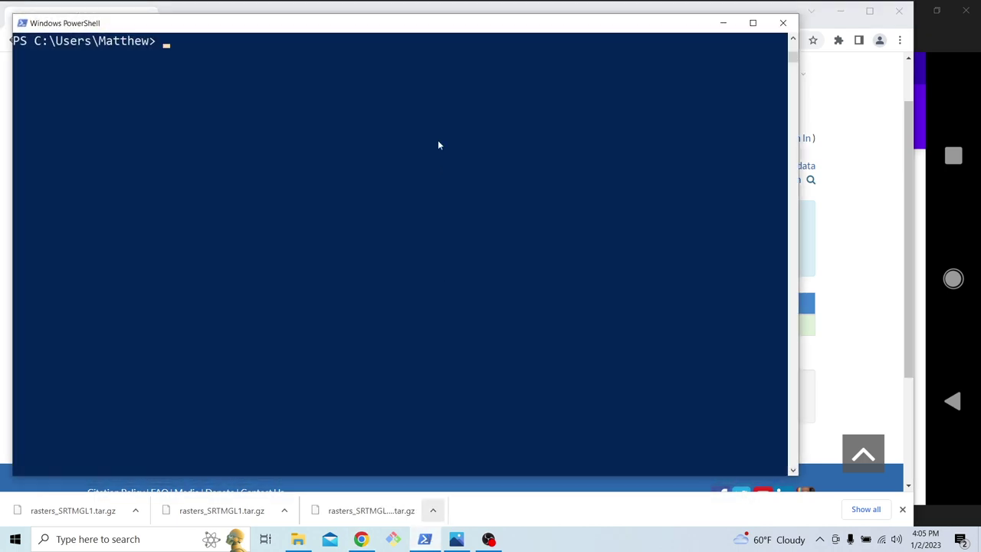
Change into ~/Downloads and list its files with dir
left_click_drag(349, 46, 384, 50)
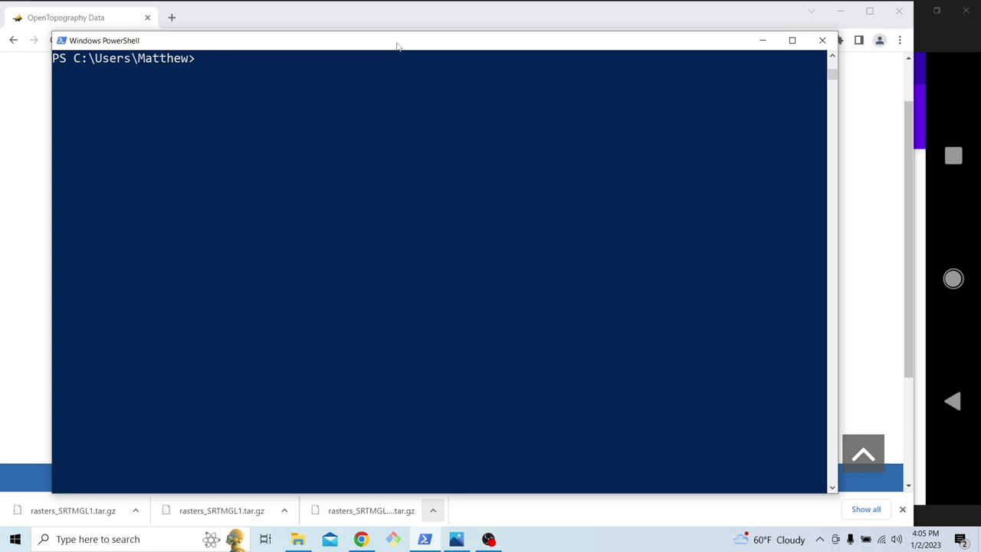
type("cd")
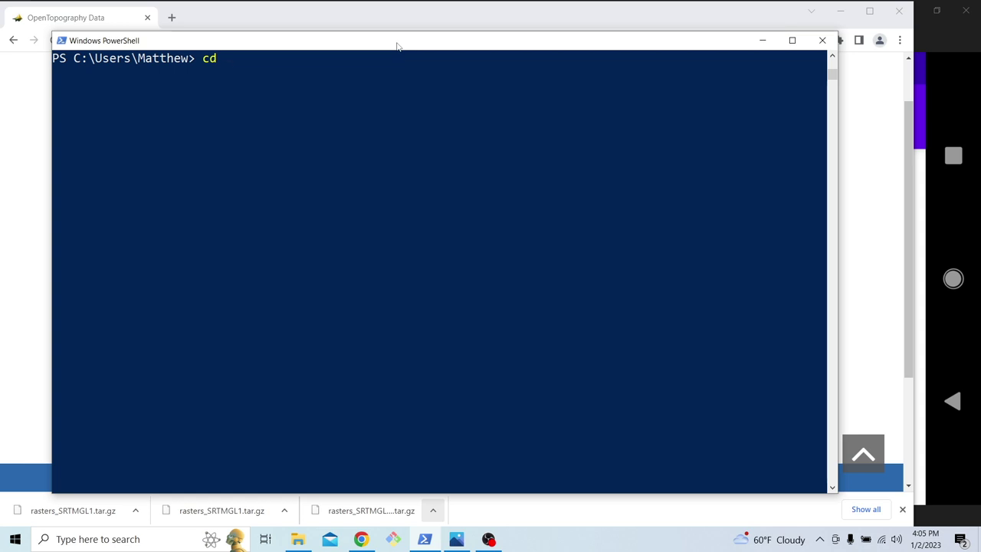
type("~")
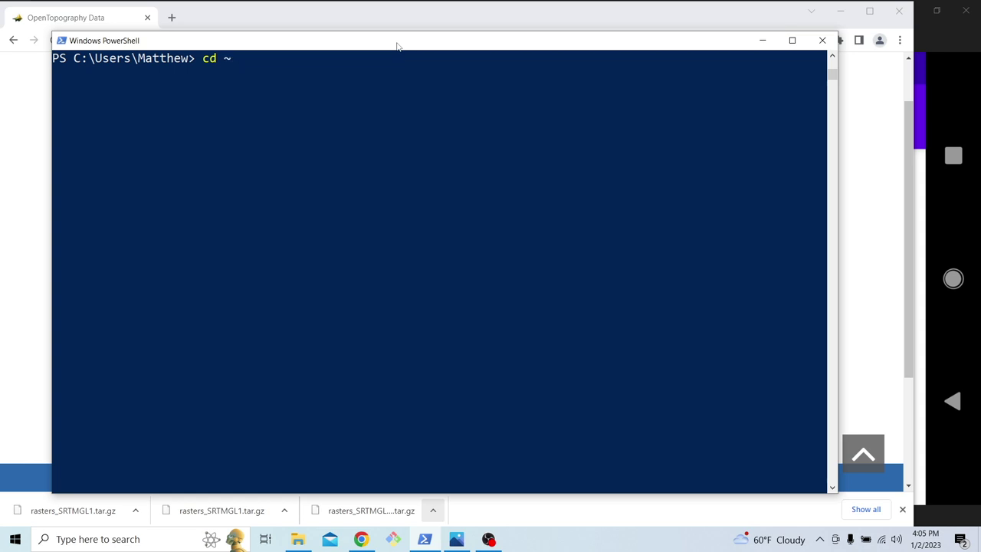
type("/Downloads")
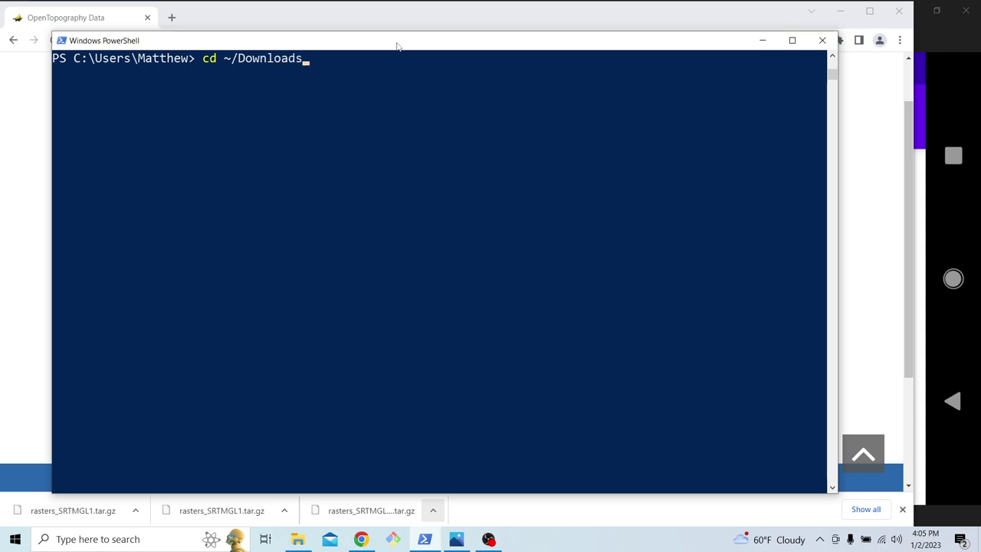
key("Return")
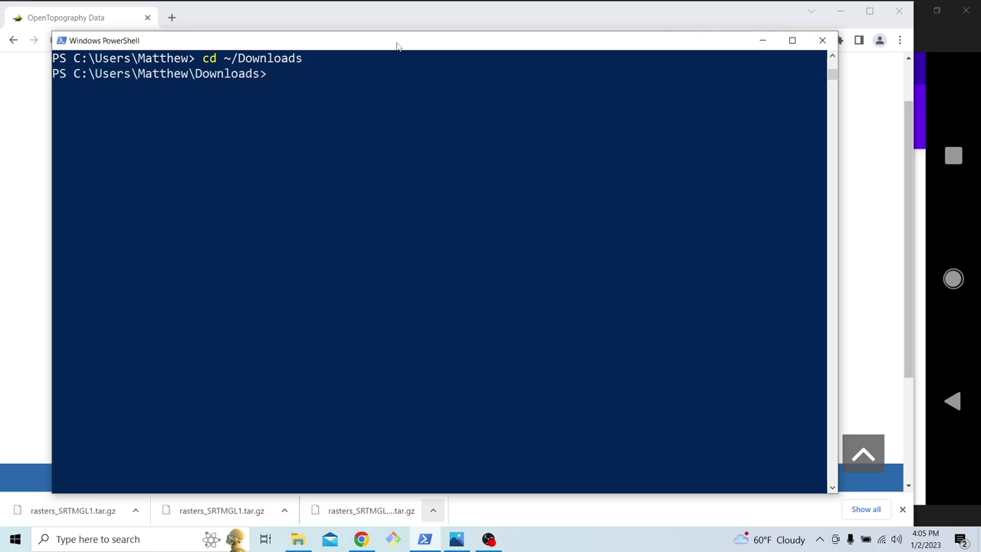
type("dir")
key("Return")
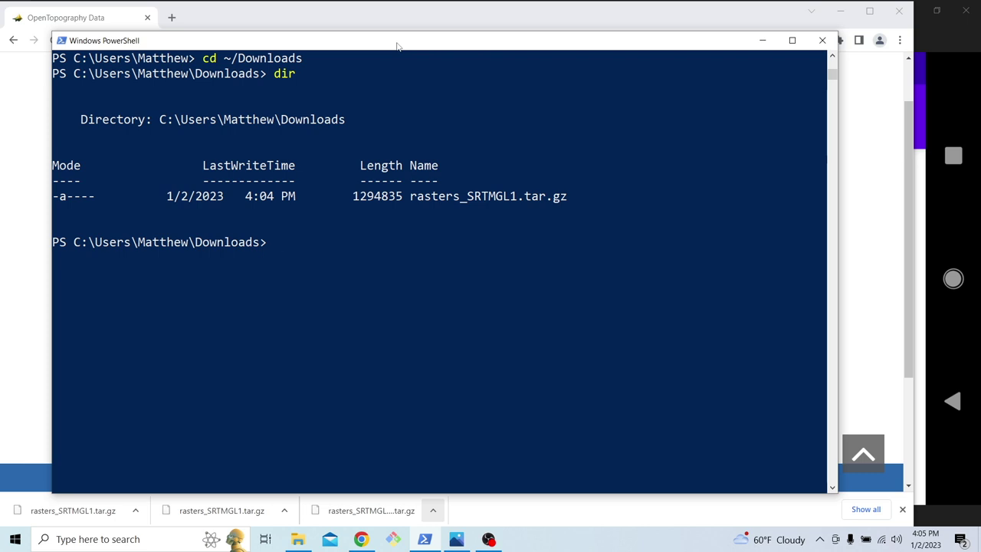
Extract rasters_SRTMGL1.tar.gz with tar -xvzf, producing output_SRTMGL1.tif
key("Up")
key("Up")
key("Up")
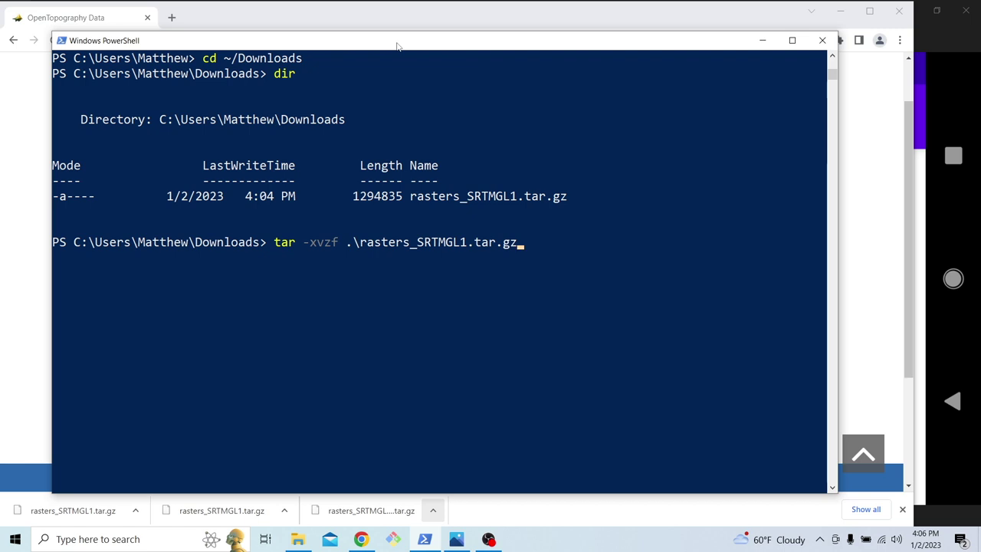
key("BackSpace")
key("BackSpace")
key("BackSpace")
key("BackSpace")
key("BackSpace")
key("BackSpace")
key("BackSpace")
key("BackSpace")
key("BackSpace")
key("BackSpace")
key("BackSpace")
key("BackSpace")
key("BackSpace")
key("BackSpace")
key("BackSpace")
key("BackSpace")
key("BackSpace")
key("BackSpace")
key("BackSpace")
key("BackSpace")
type("rasters")
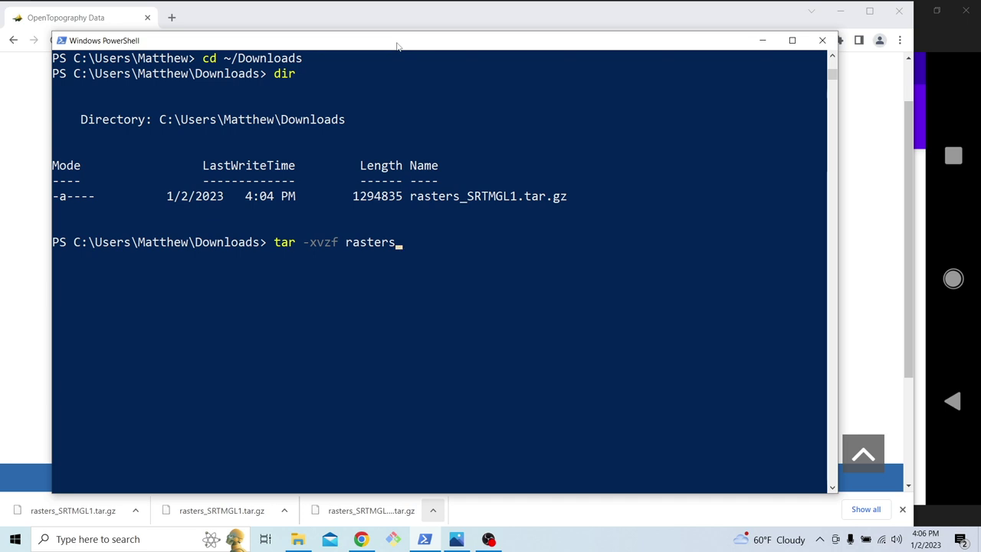
key("Tab")
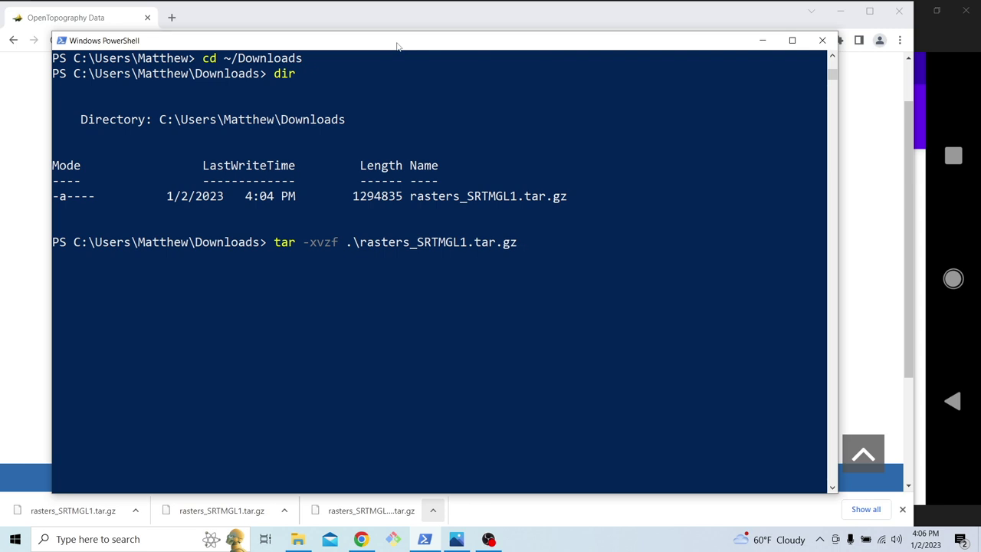
key("Return")
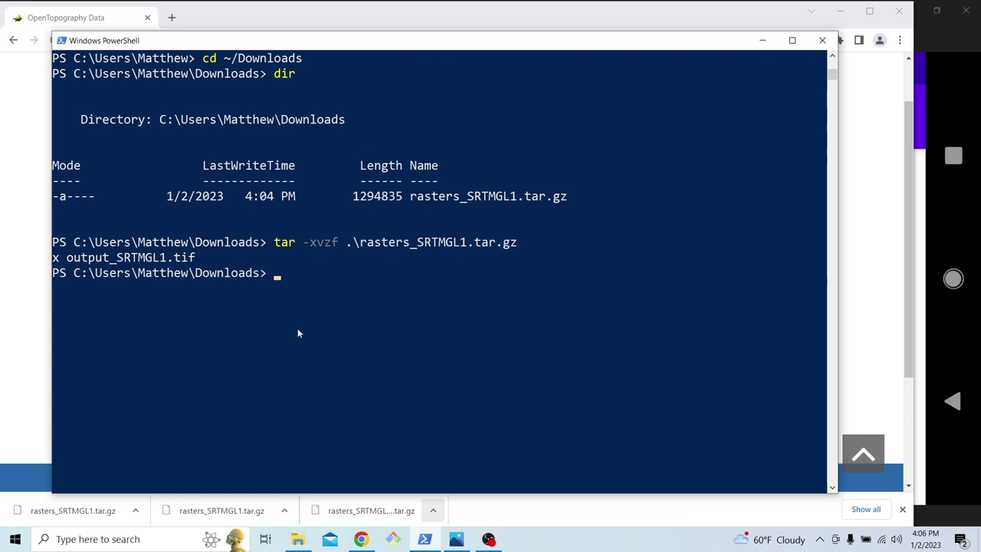
Open Downloads in File Explorer and select the extracted output_SRTMGL1.tif
left_click(297, 539)
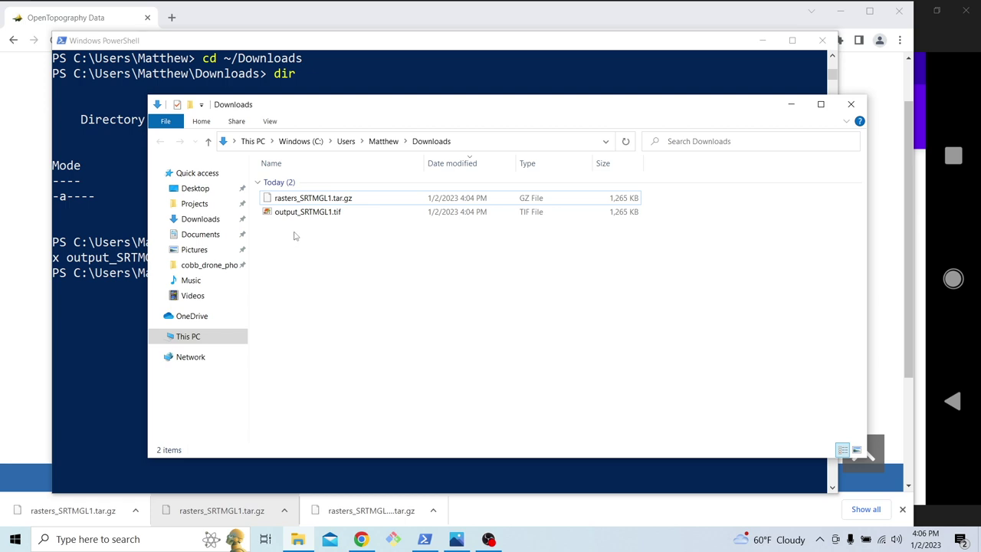
mouse_move(312, 216)
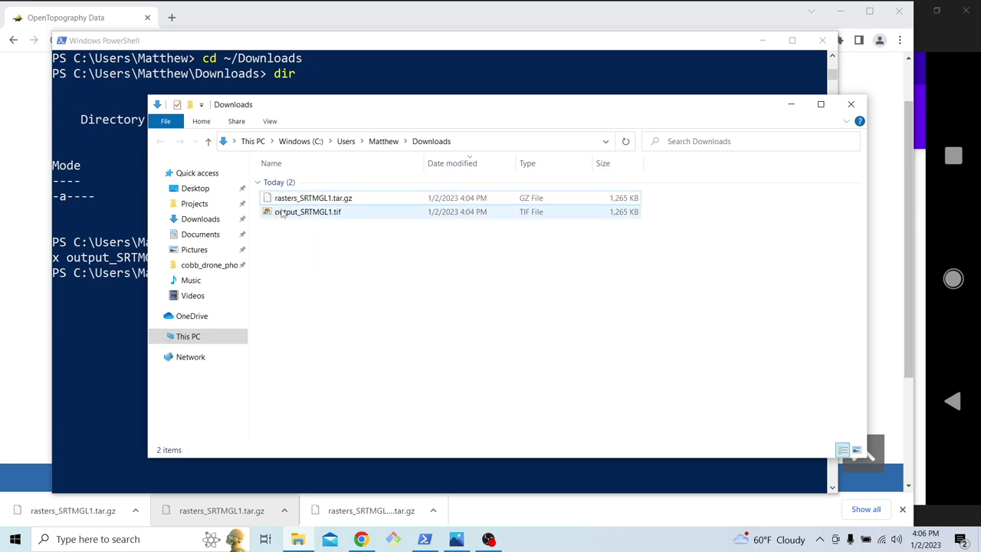
left_click(282, 215)
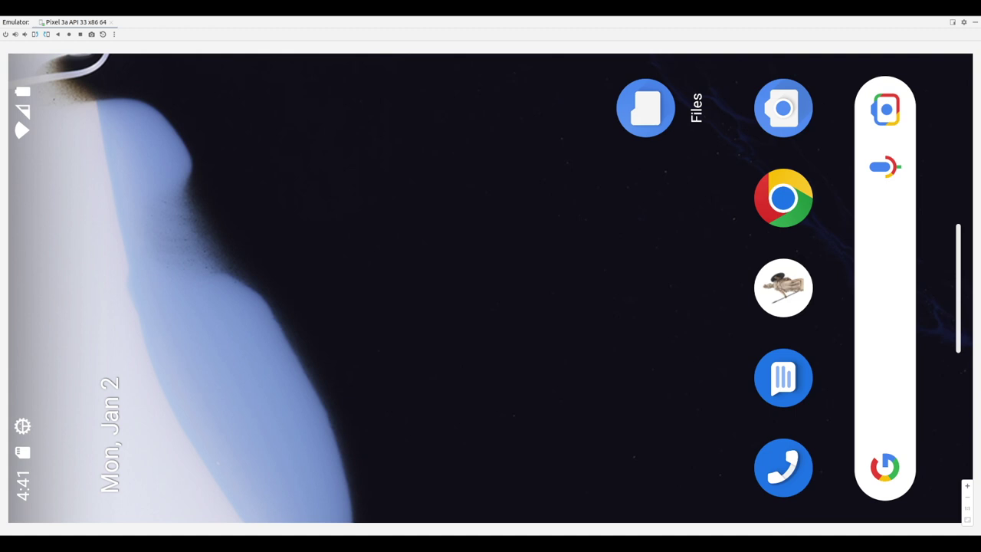
Launch Chrome on the emulated phone and go to openathena.com
left_click(783, 199)
left_click(782, 197)
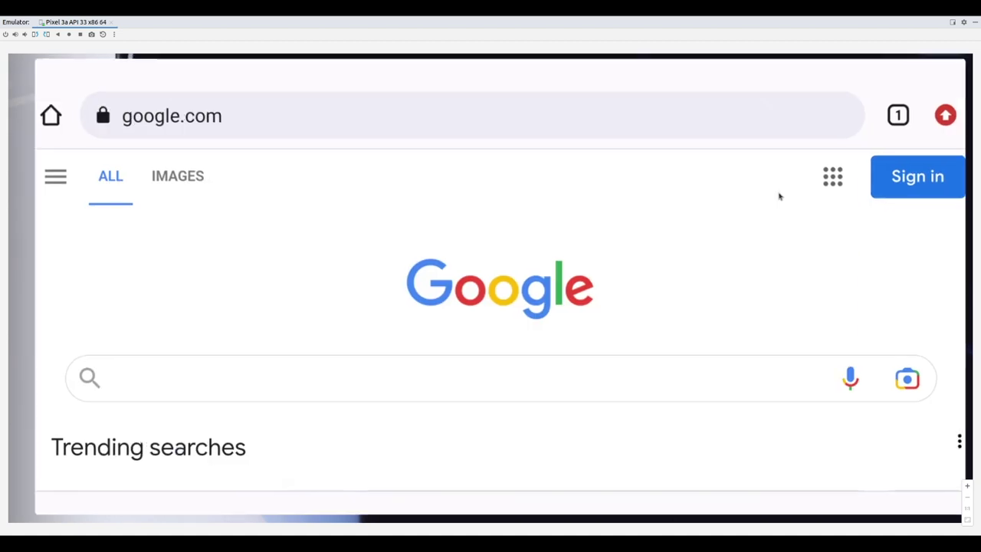
left_click(445, 120)
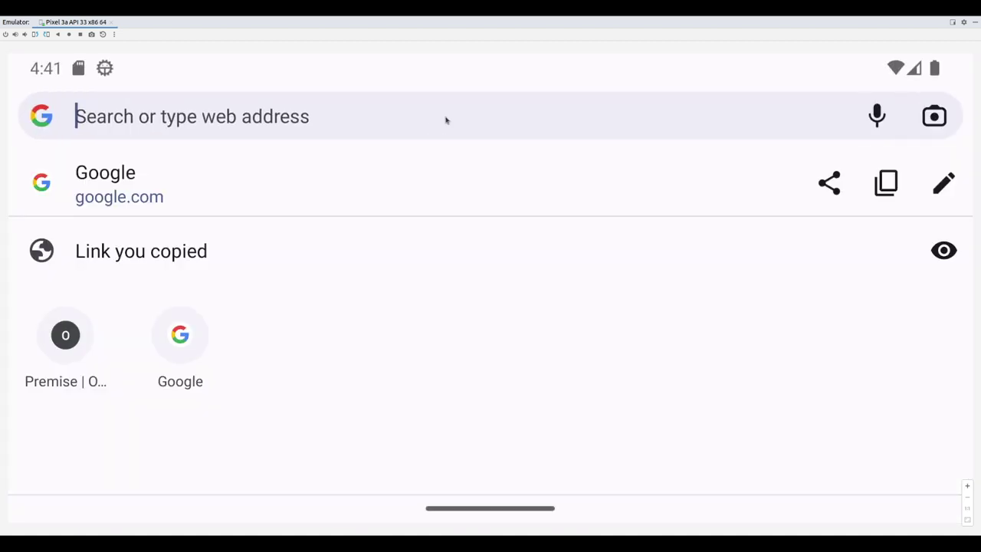
type("op")
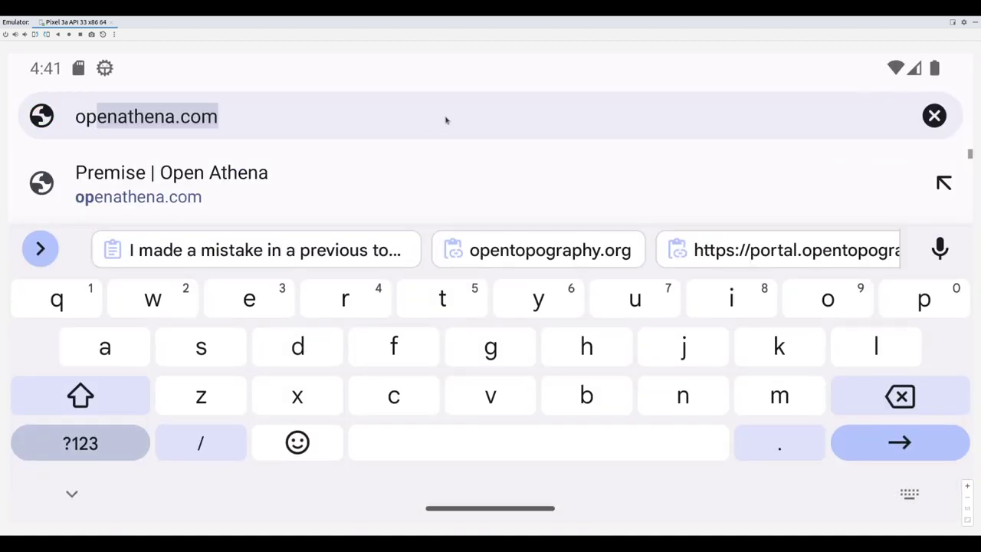
key("Return")
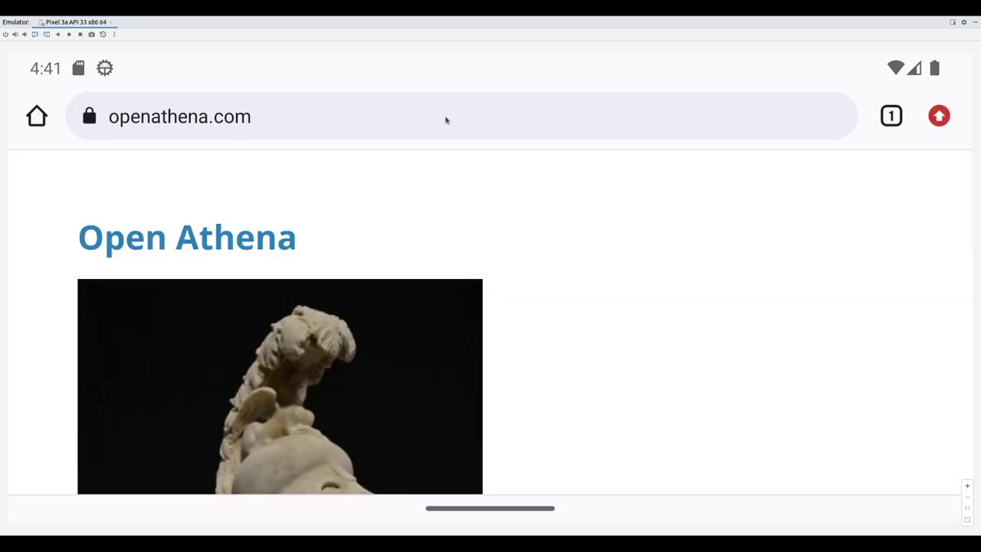
Follow the project's GitHub link and open the OpenAthenaAndroid repository from the README
left_click_drag(585, 337, 590, 130)
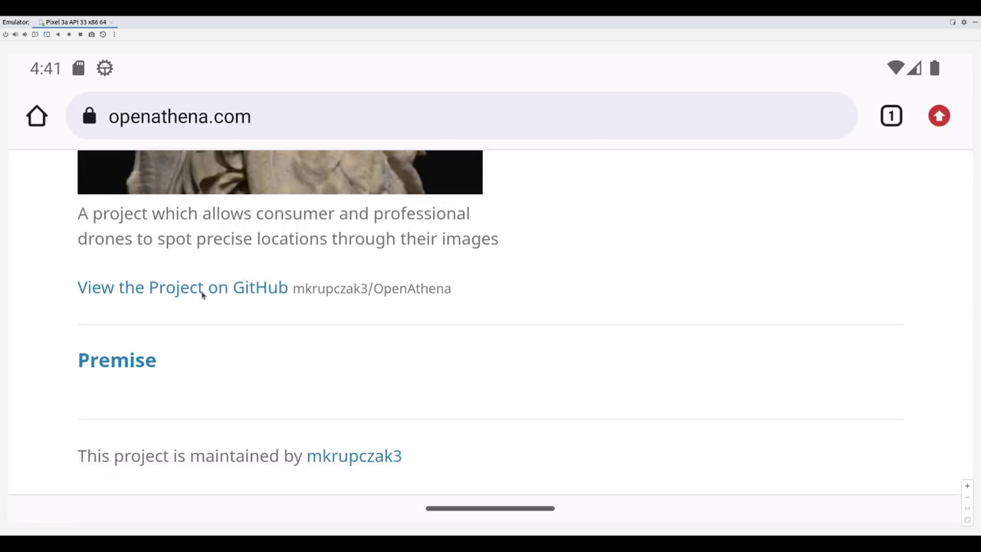
left_click(203, 291)
left_click_drag(191, 396, 165, 233)
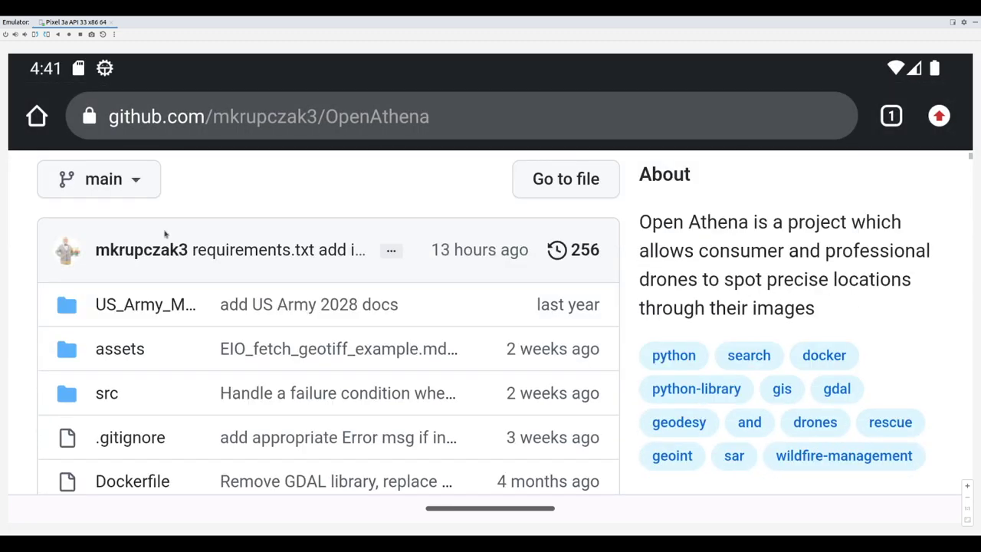
left_click_drag(17, 381, 64, 255)
left_click_drag(33, 401, 59, 130)
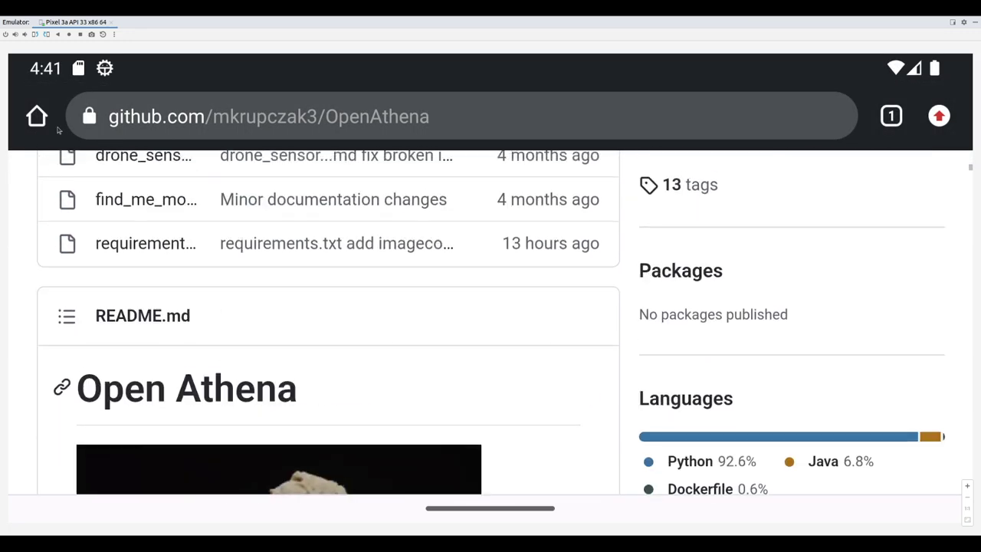
left_click_drag(76, 367, 50, 296)
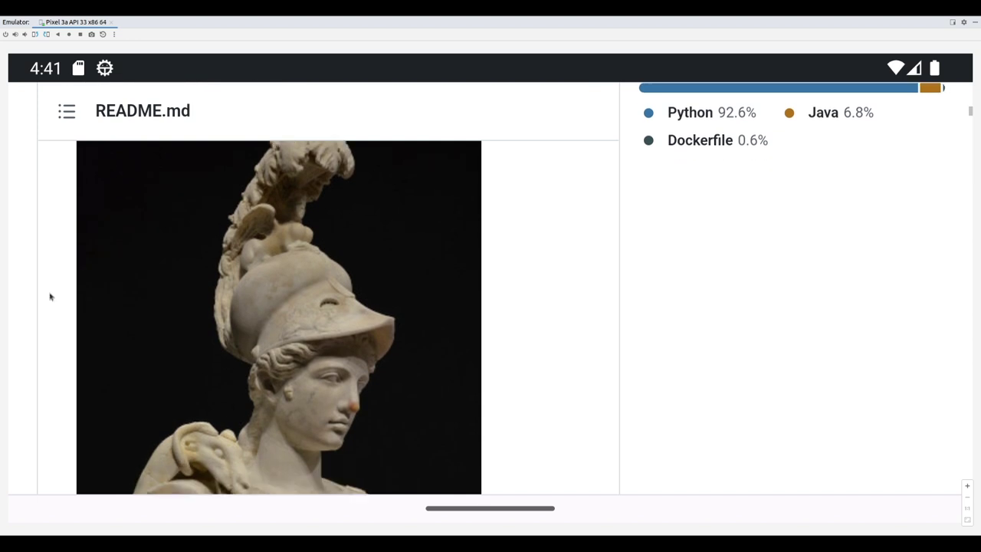
left_click_drag(44, 370, 39, 157)
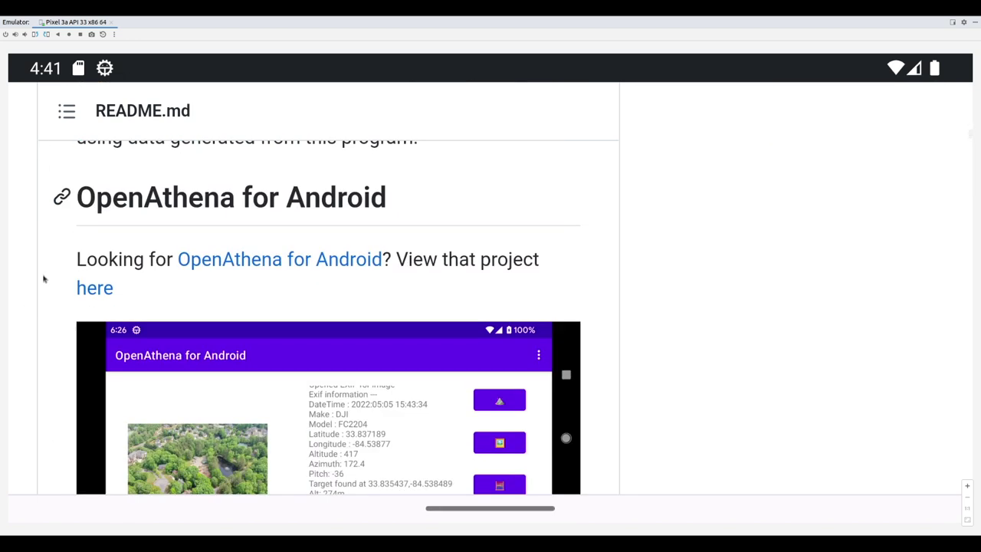
left_click(93, 288)
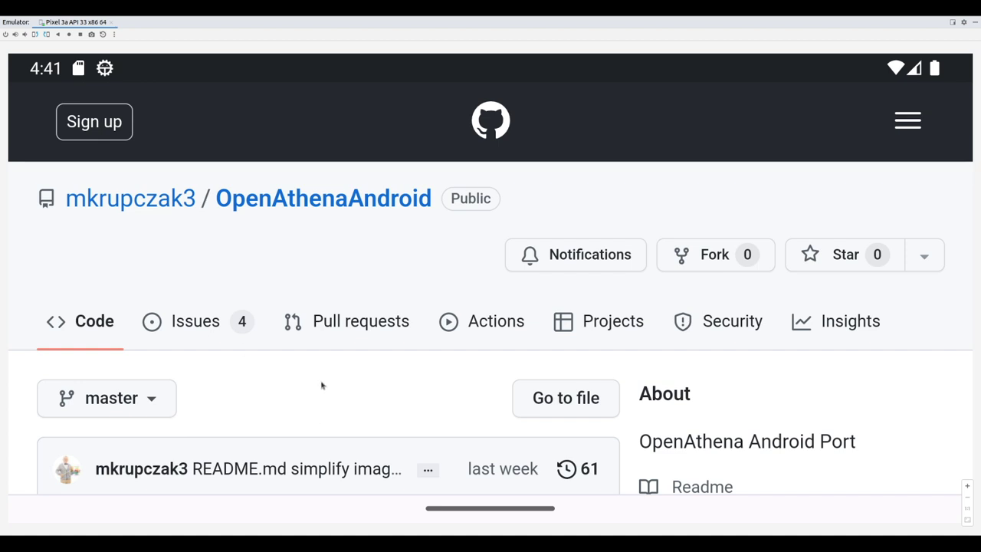
Scroll the OpenAthena GitHub repository page and open its releases list
left_click_drag(322, 385, 317, 215)
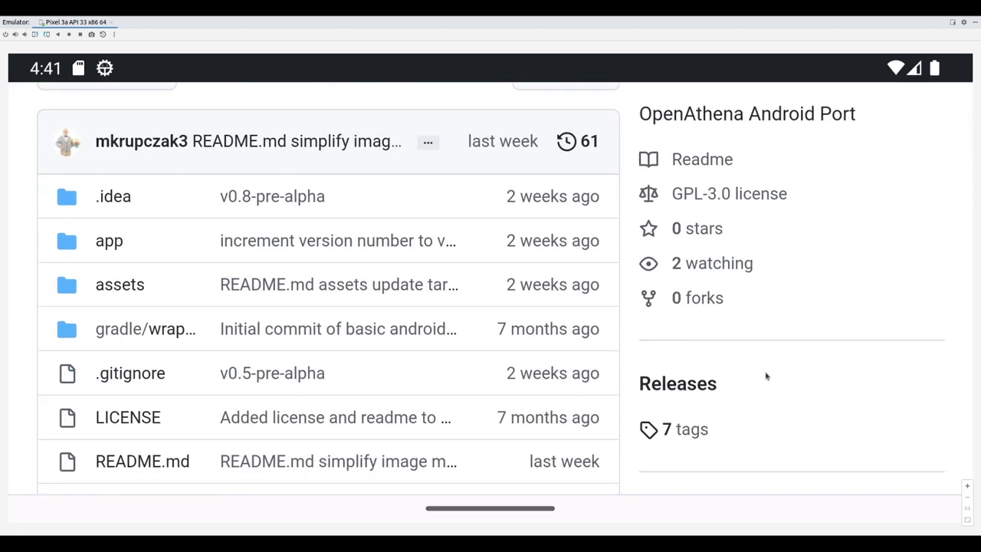
left_click_drag(765, 376, 746, 302)
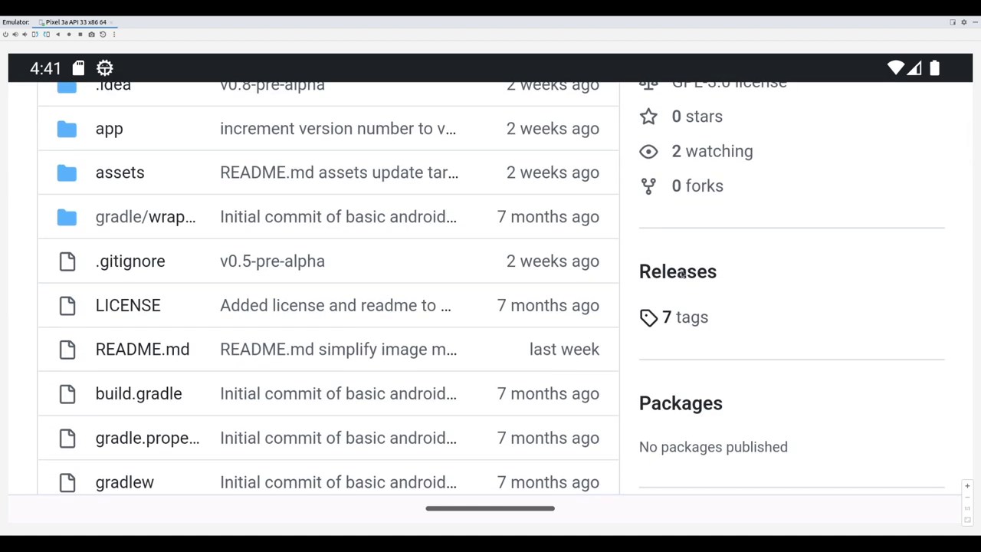
left_click(679, 272)
Download OpenAthena_for_Android_v0.10.apk from the v0.10 release assets despite the warning, then go home
left_click_drag(426, 408, 418, 134)
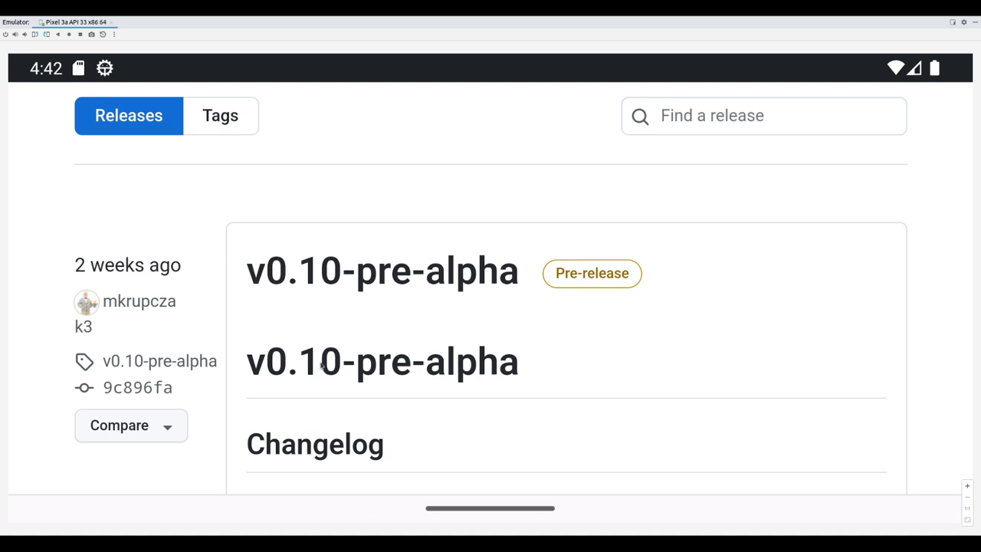
left_click_drag(322, 367, 363, 223)
scroll(256, 354, "down", 3)
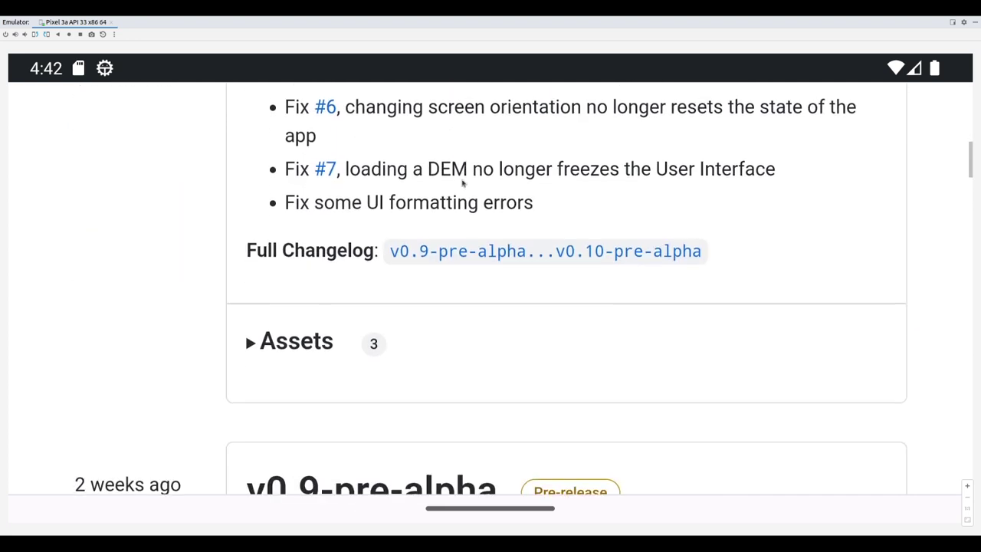
left_click(253, 346)
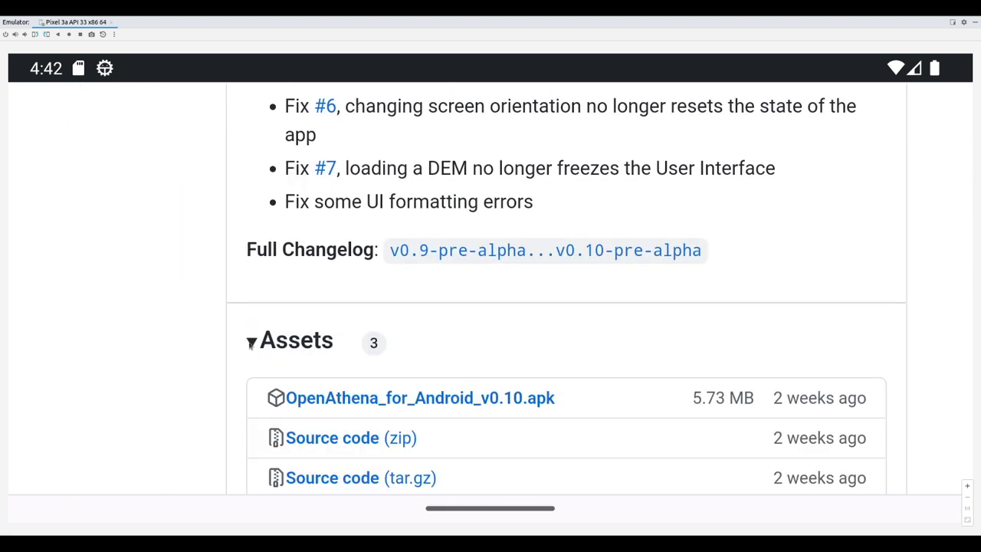
left_click_drag(328, 398, 350, 238)
left_click(351, 239)
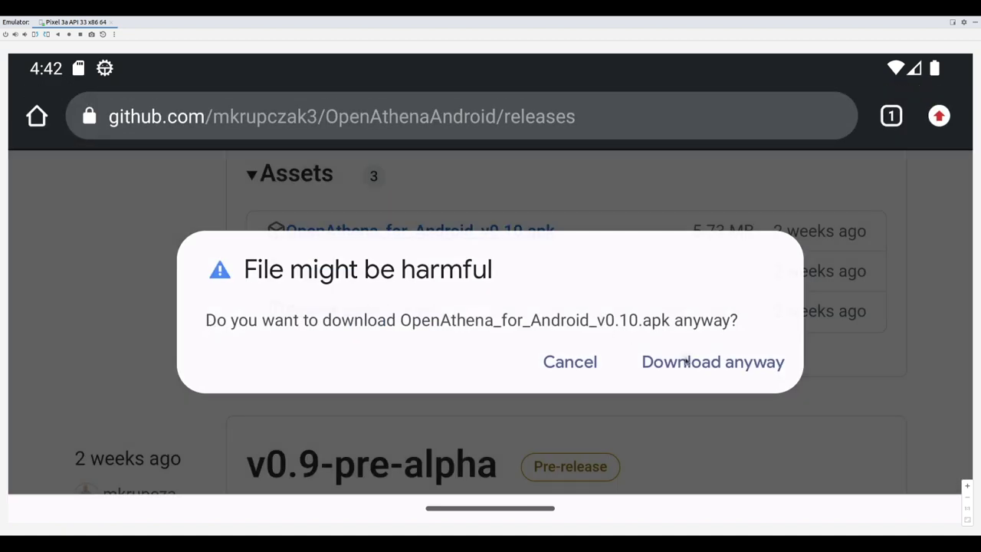
left_click(686, 361)
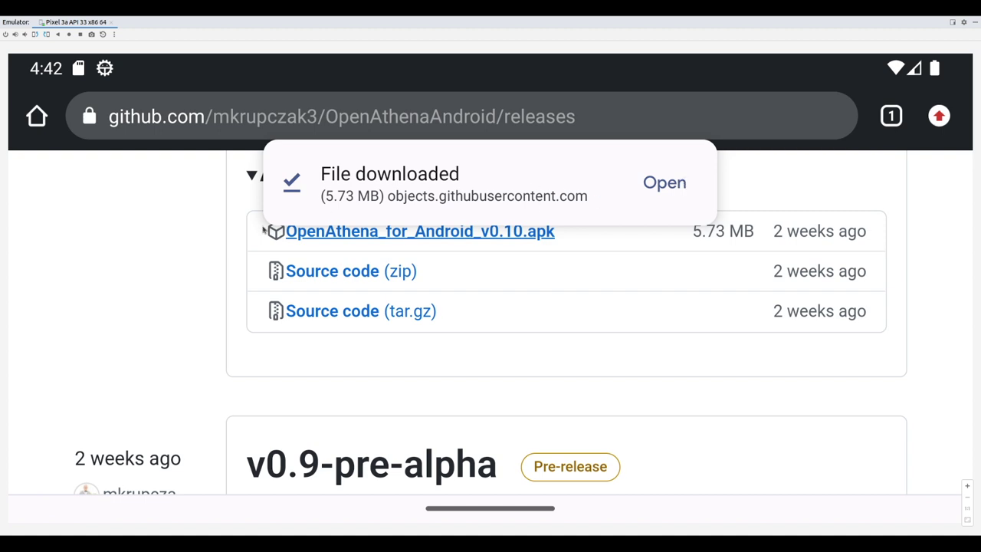
left_click(69, 34)
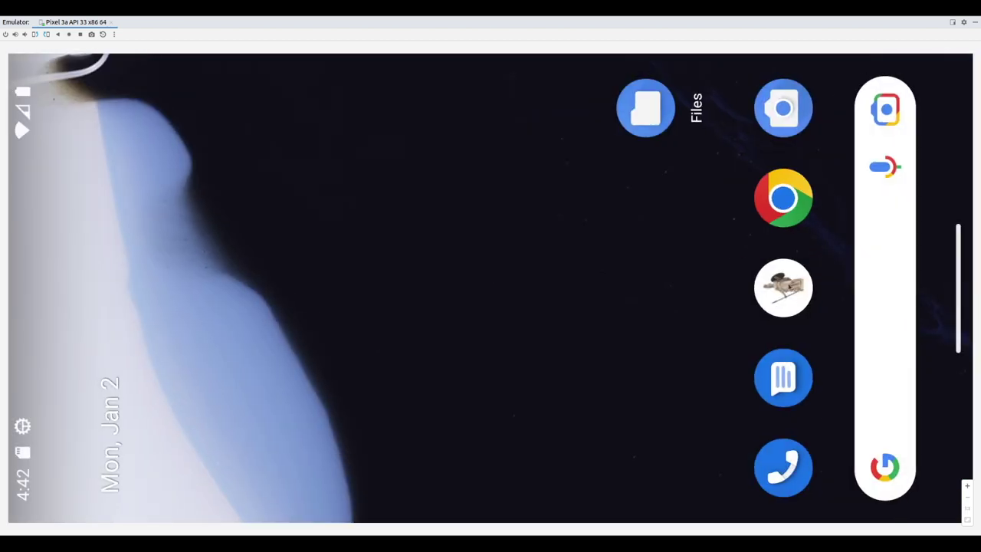
Start OpenAthena for Android and open the Downloads picker for the elevation model
left_click(789, 286)
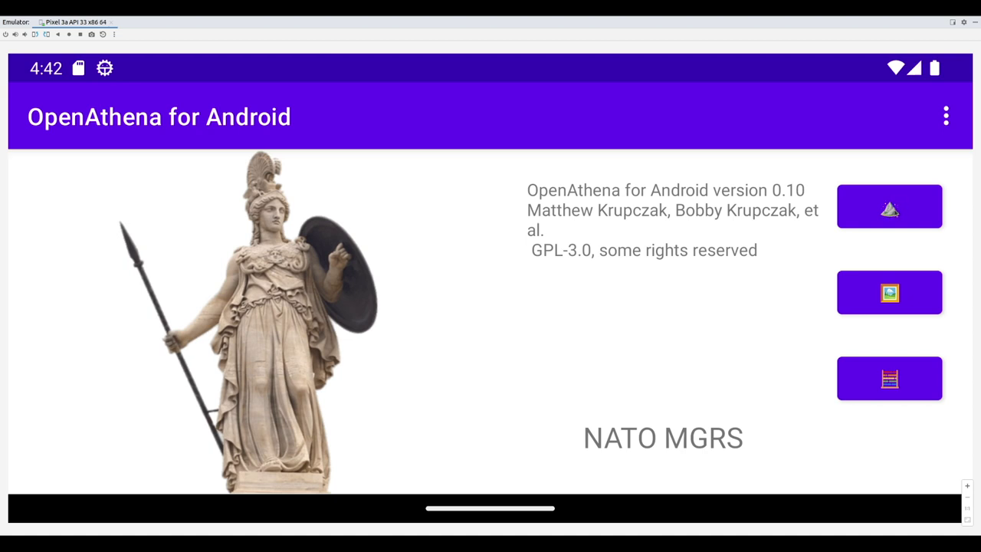
left_click(889, 207)
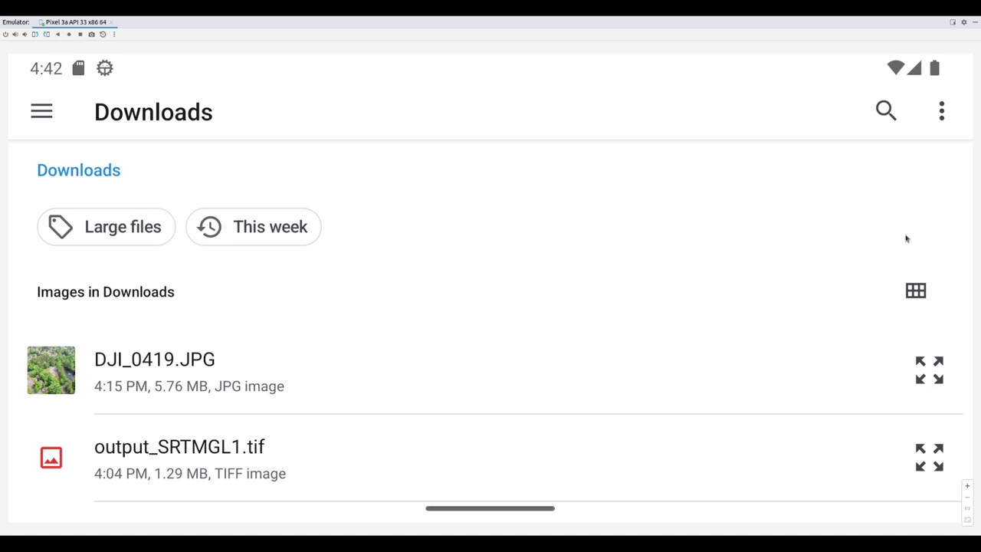
Load output_SRTMGL1.tif from Downloads as the 1337x1241 GeoTIFF elevation model
left_click(915, 291)
left_click_drag(560, 425, 554, 350)
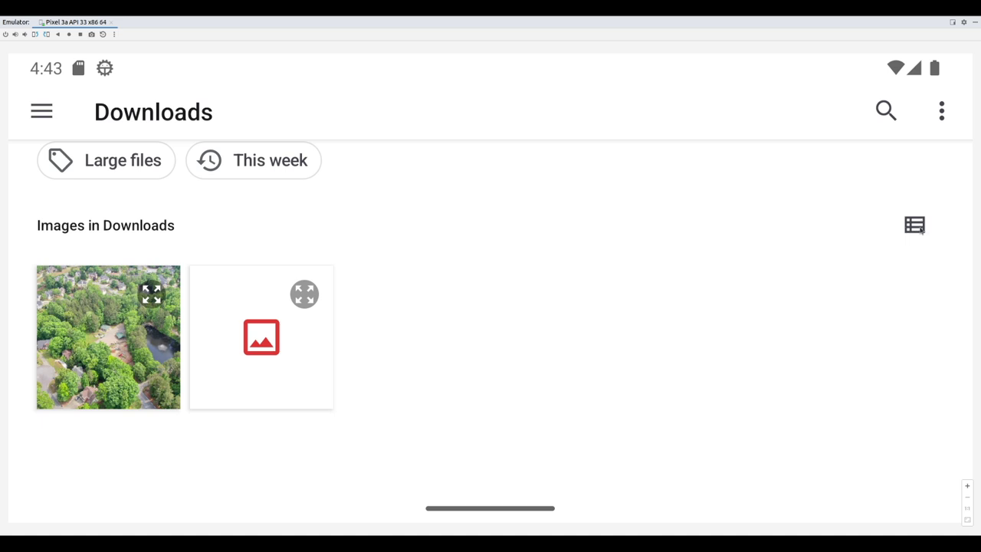
left_click(920, 228)
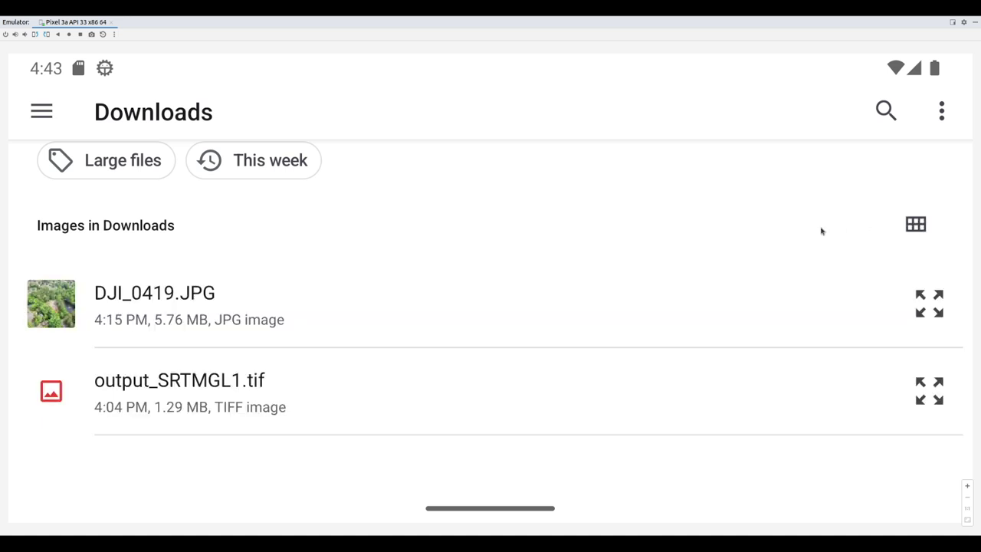
left_click(204, 387)
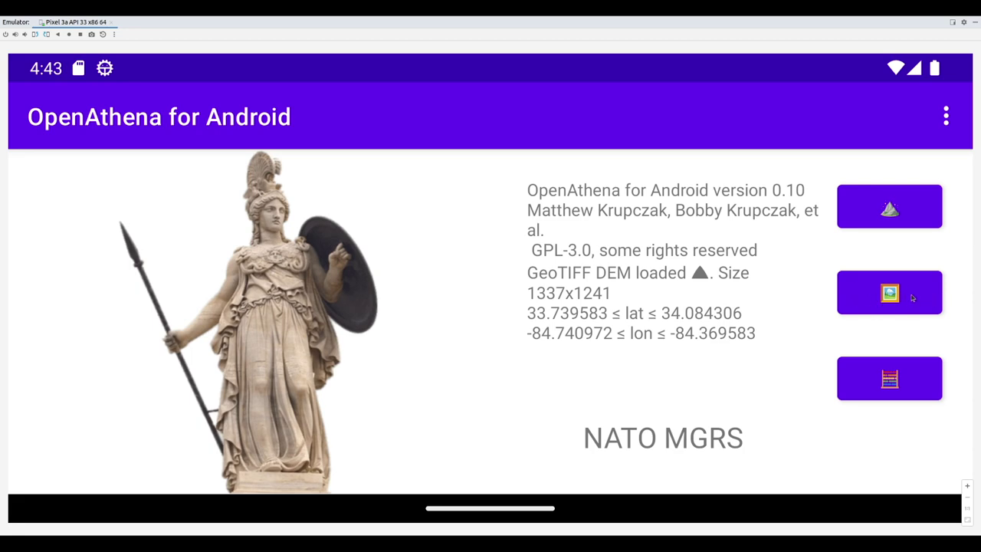
left_click(908, 300)
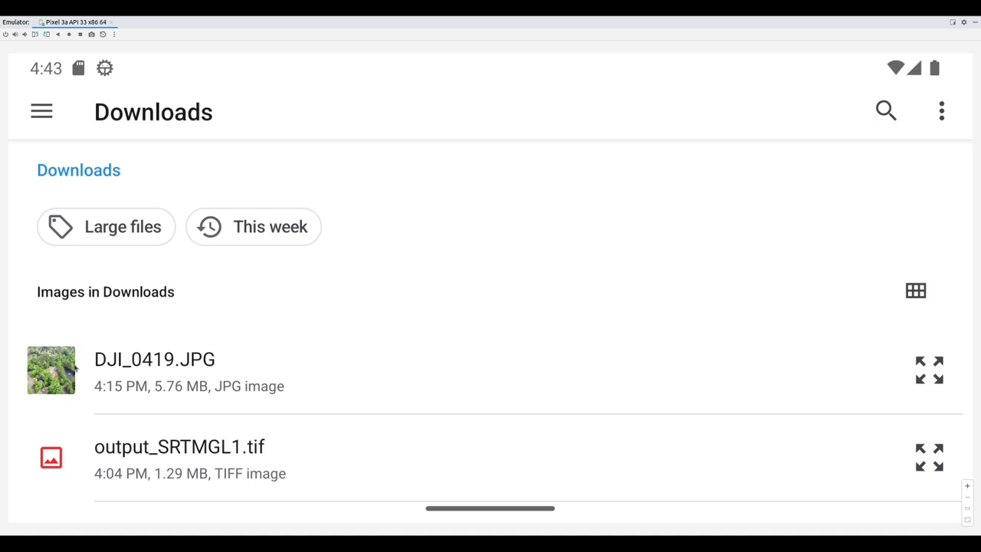
Select DJI_0419.JPG from Downloads as the drone photo to analyse
left_click(61, 370)
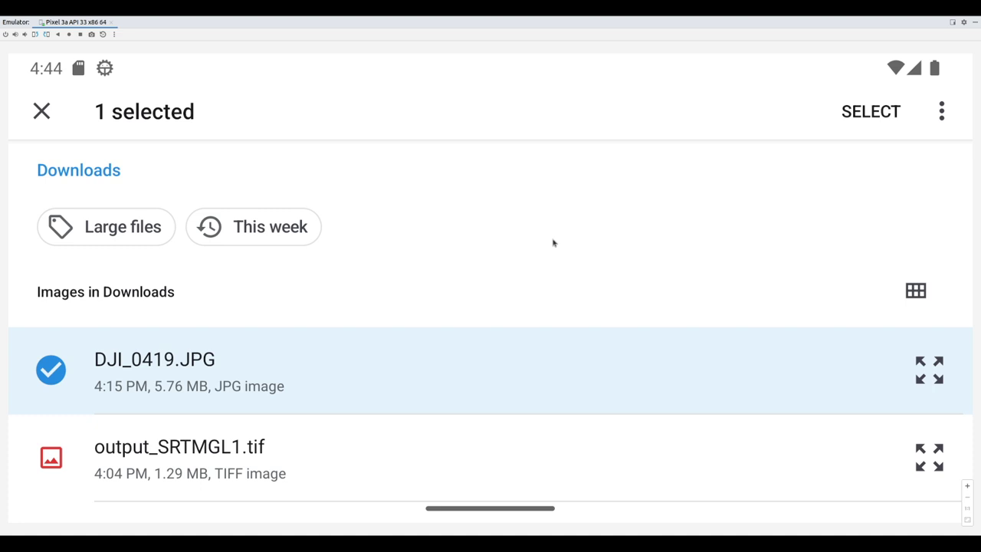
left_click(868, 111)
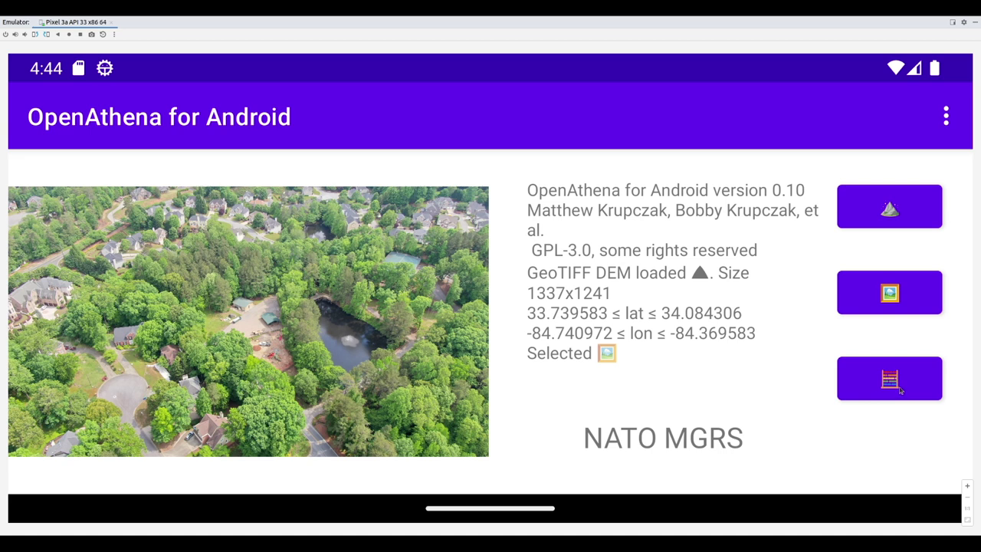
left_click(894, 384)
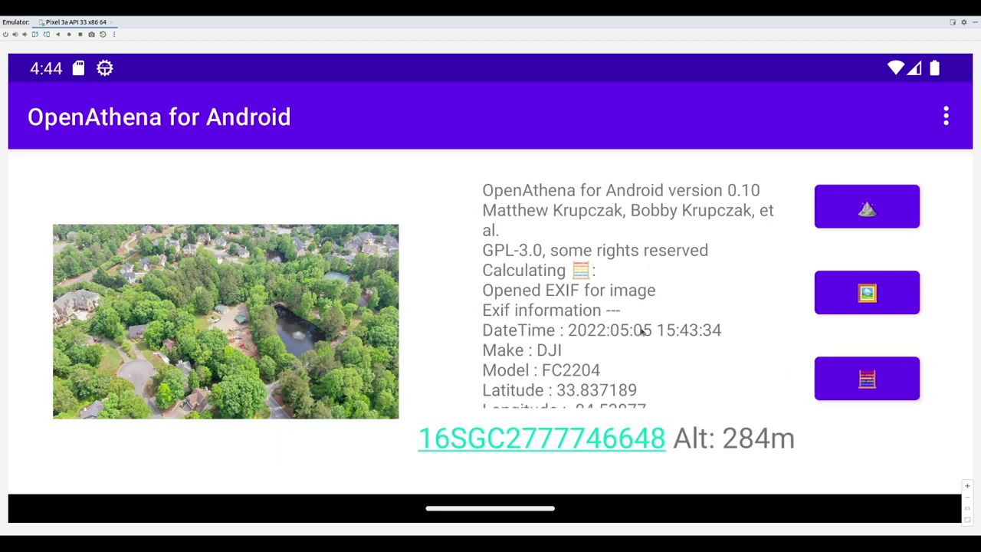
left_click_drag(650, 387, 681, 263)
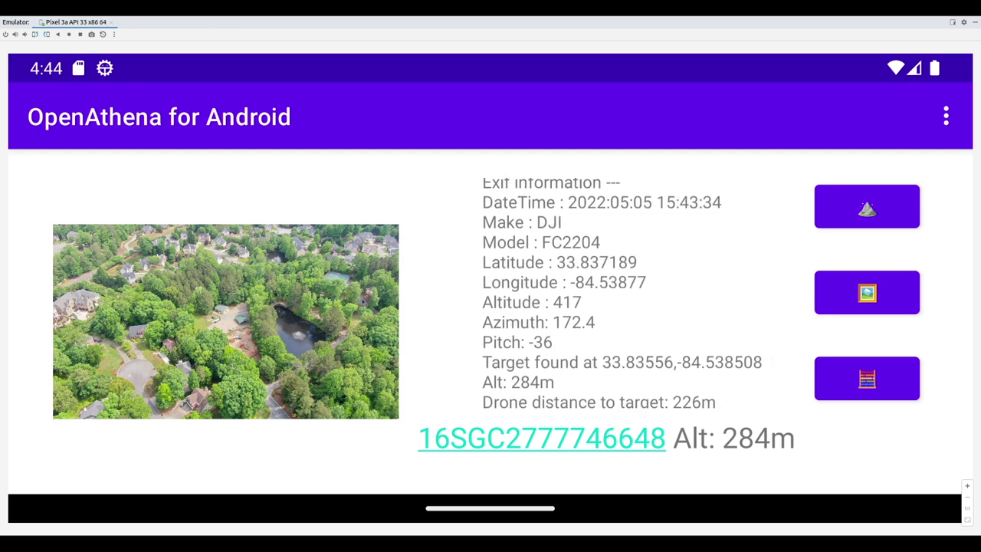
left_click_drag(685, 367, 667, 240)
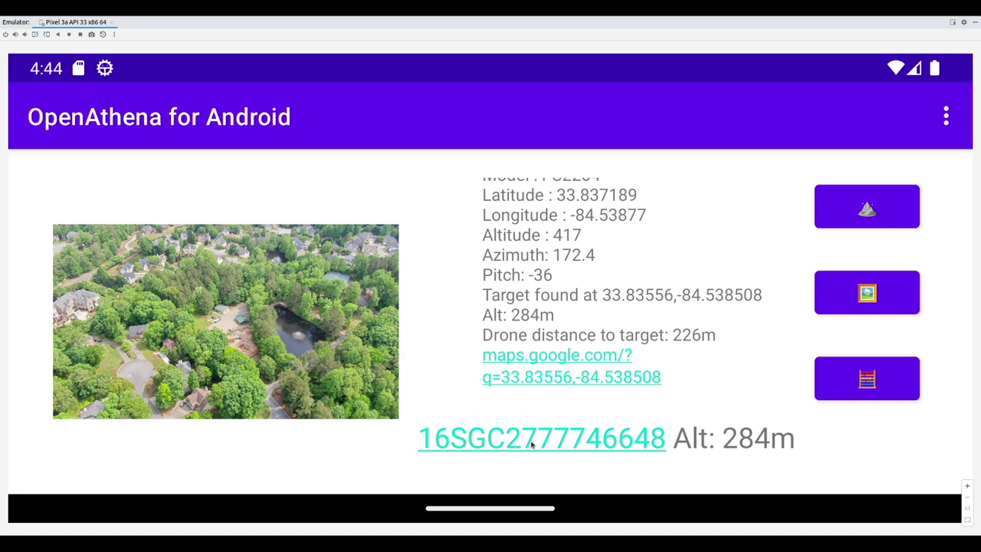
left_click(536, 443)
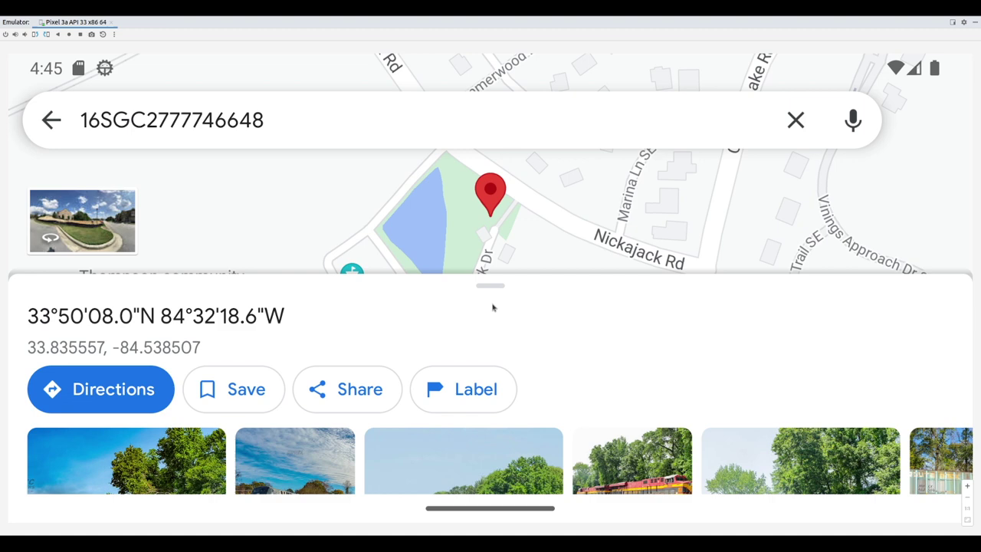
left_click_drag(490, 285, 492, 230)
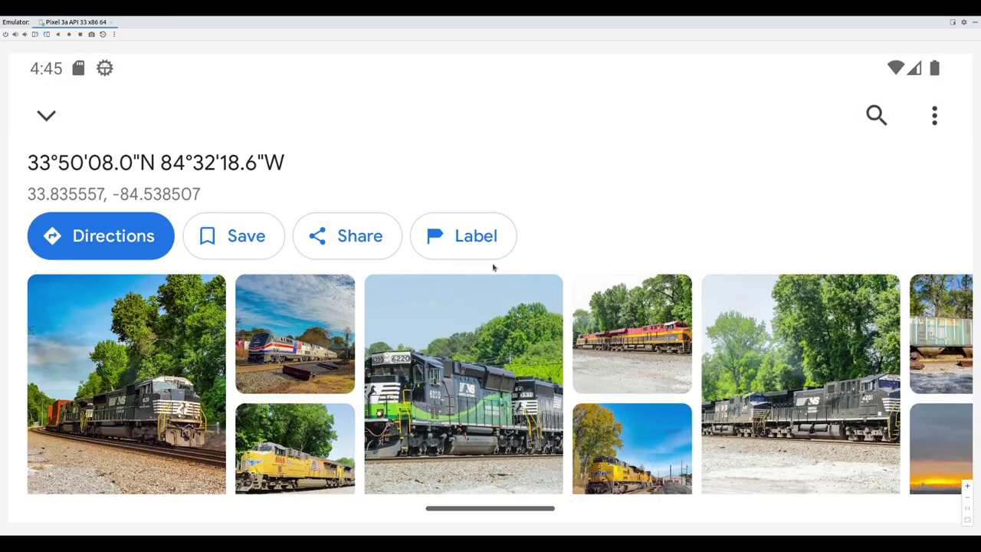
left_click(47, 115)
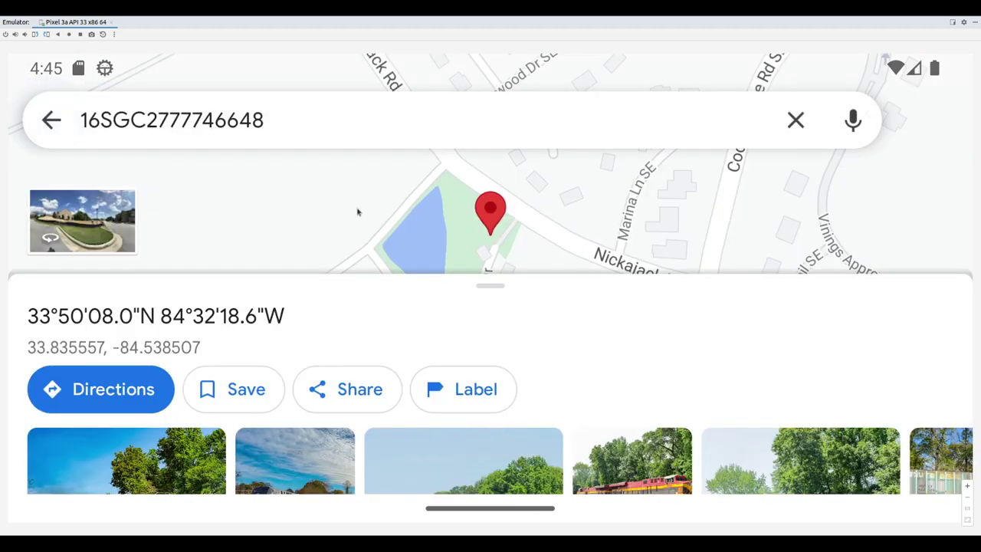
left_click(524, 244)
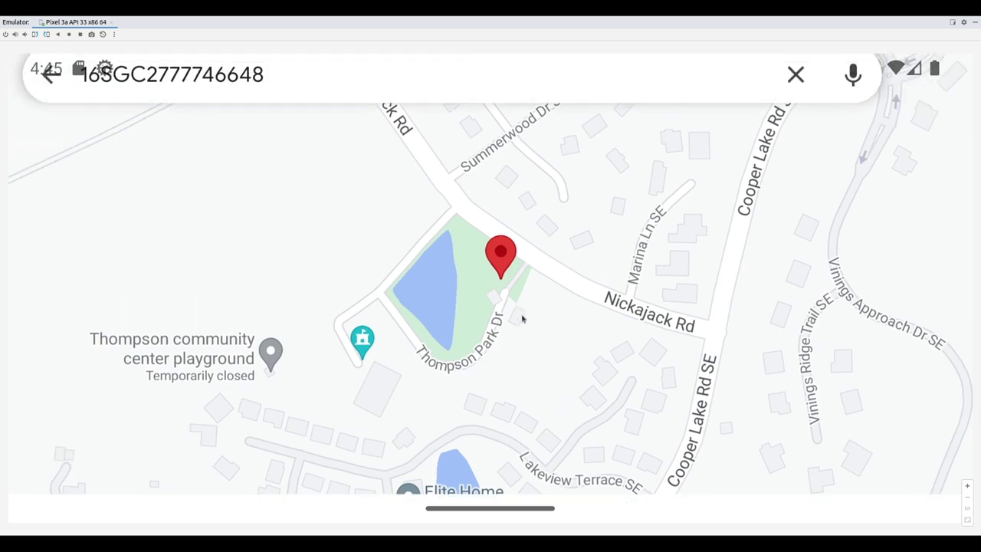
scroll(466, 269, "up", 2)
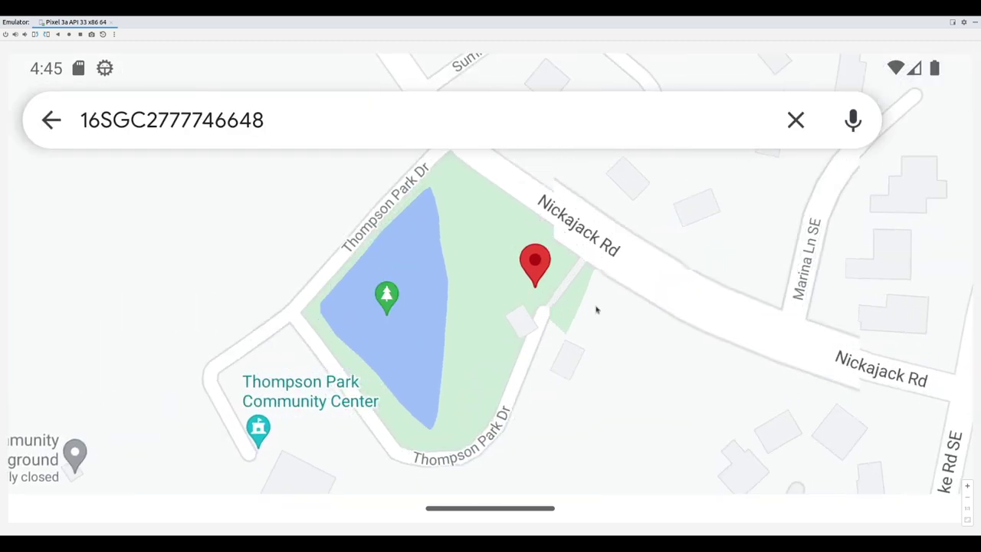
scroll(575, 306, "up", 1)
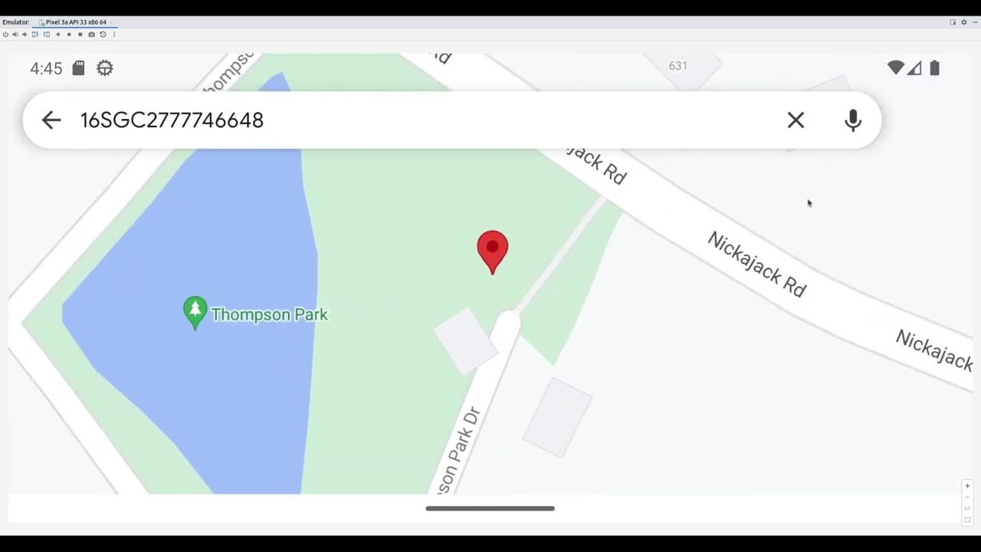
left_click(589, 119)
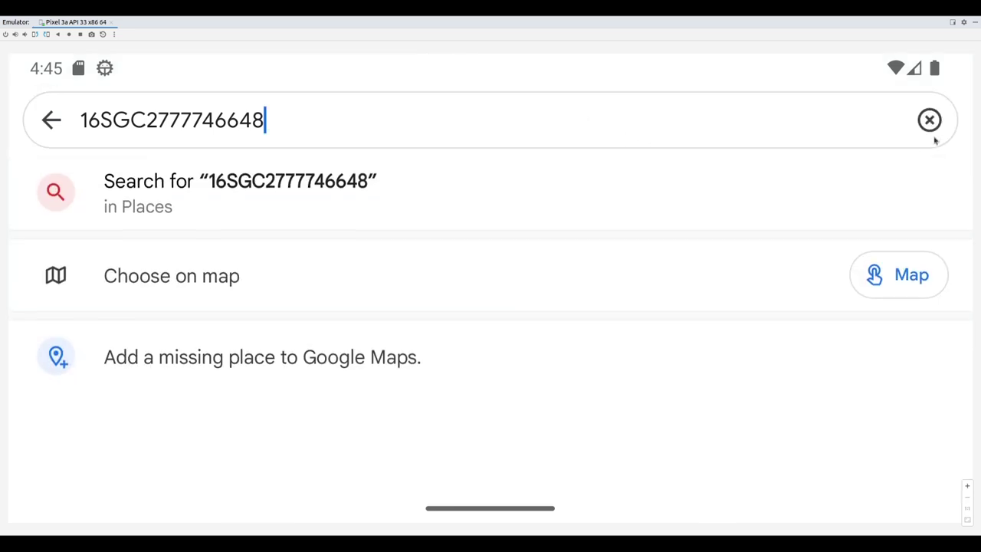
key("Escape")
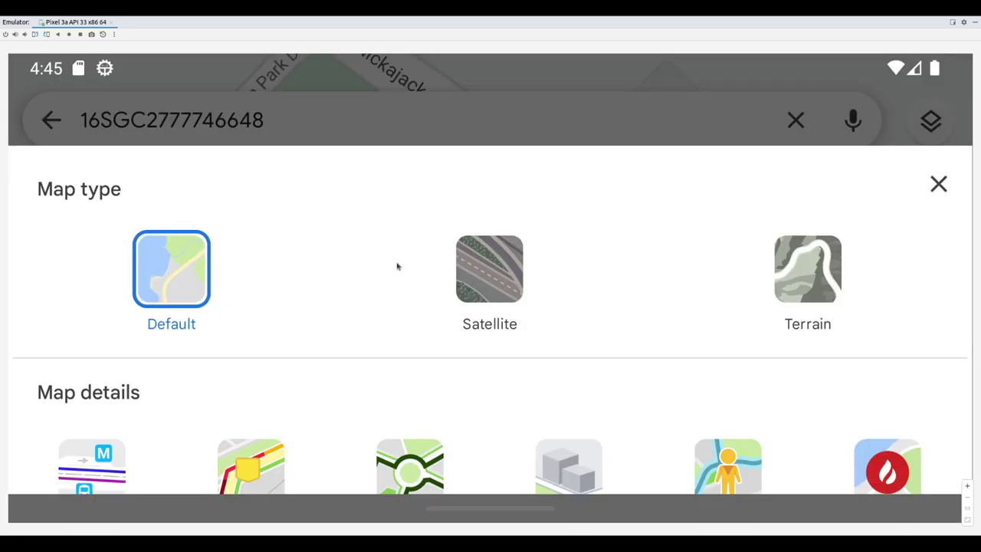
Switch Google Maps to Satellite as the default type and zoom in on the target pin
left_click(484, 269)
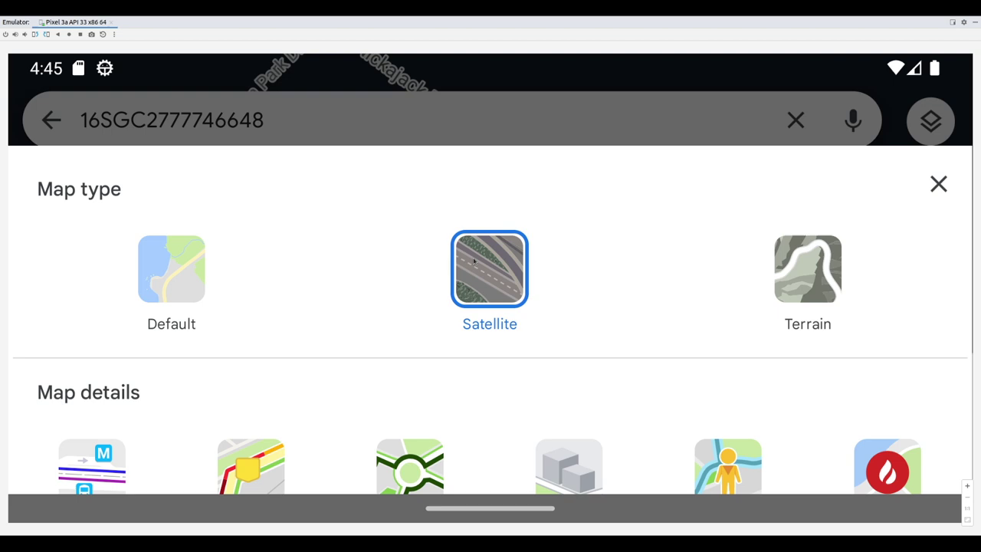
left_click(605, 360)
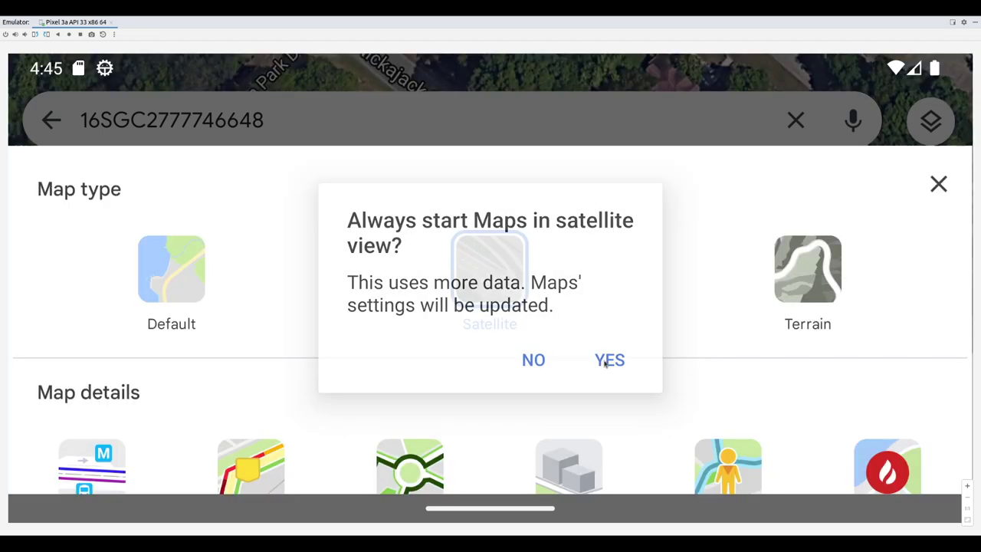
left_click(948, 189)
left_click(548, 306)
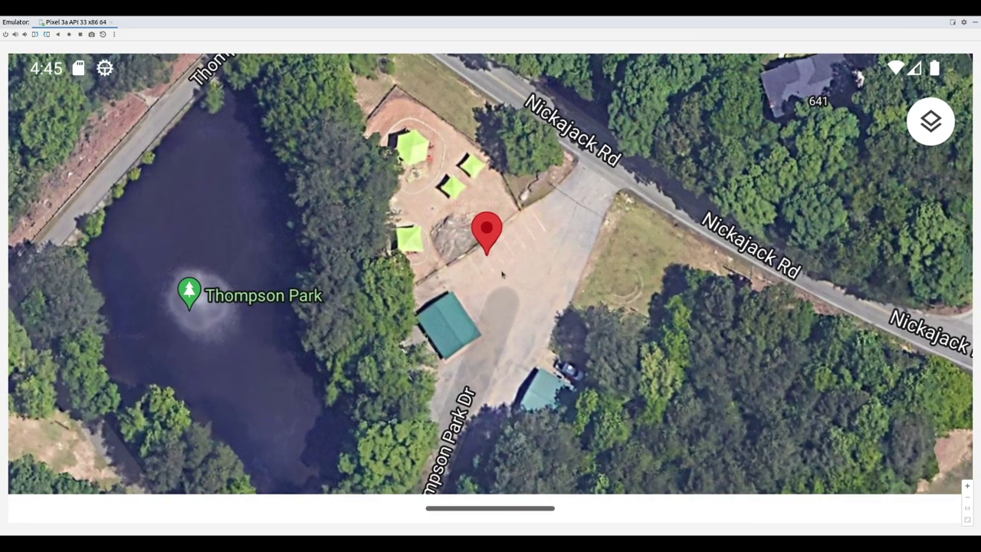
double_click(502, 275)
left_click_drag(460, 280, 502, 231)
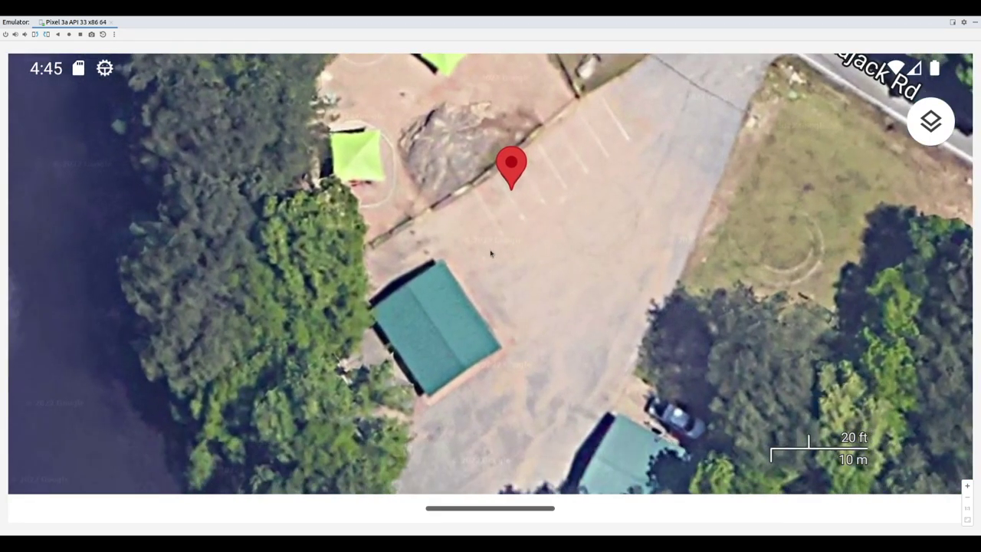
Return to OpenAthena for Android from the recent apps overview
left_click(80, 33)
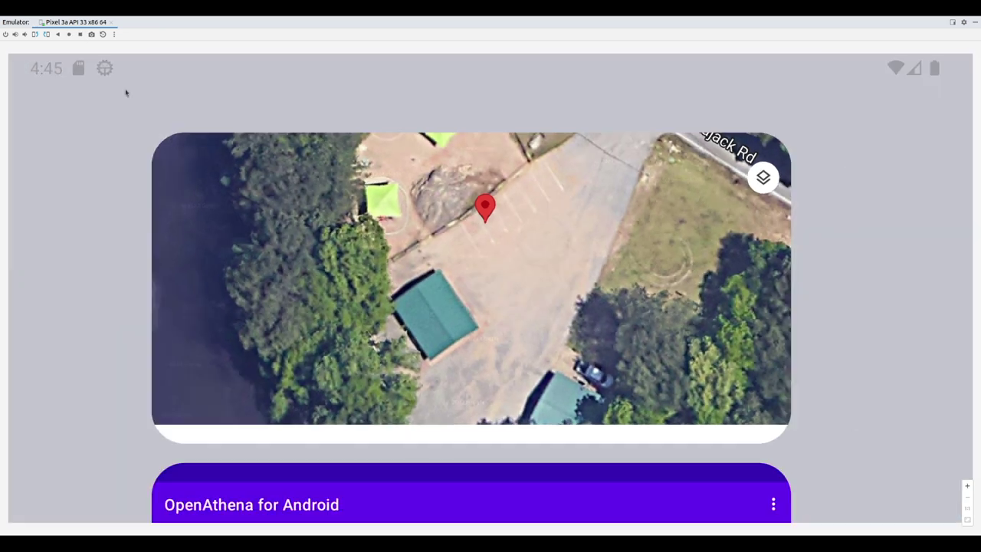
scroll(396, 383, "down", 5)
left_click(416, 197)
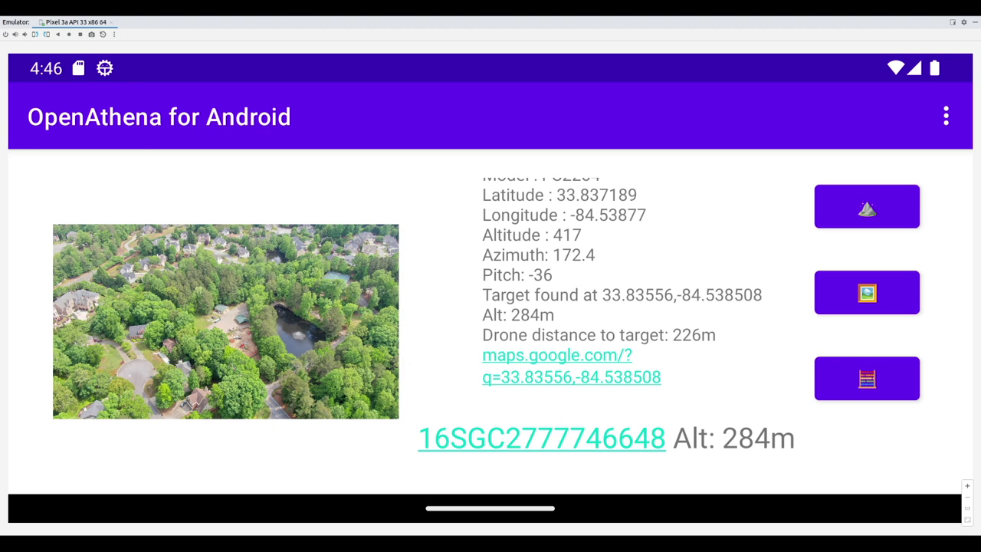
Leave OpenAthena for Android for the emulator's home screen
left_click(69, 35)
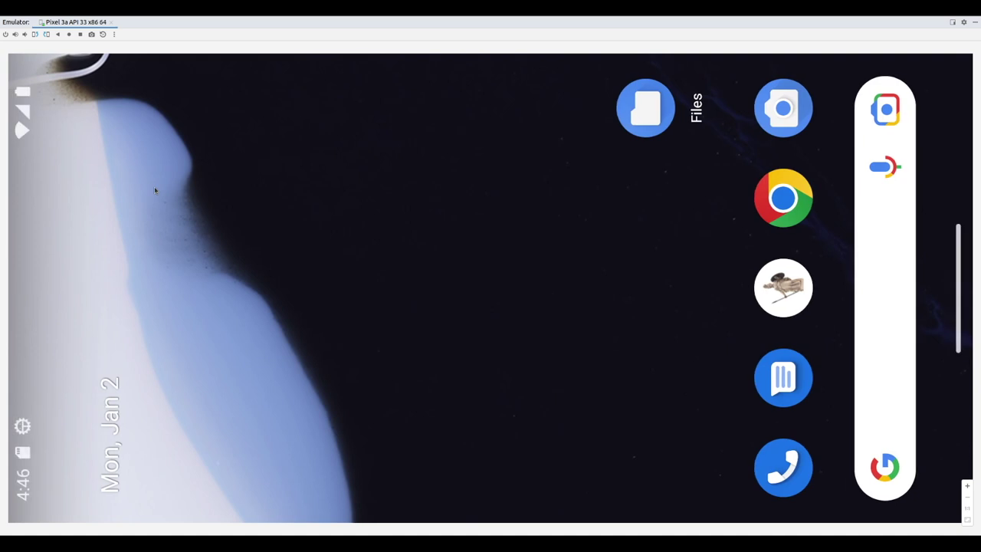